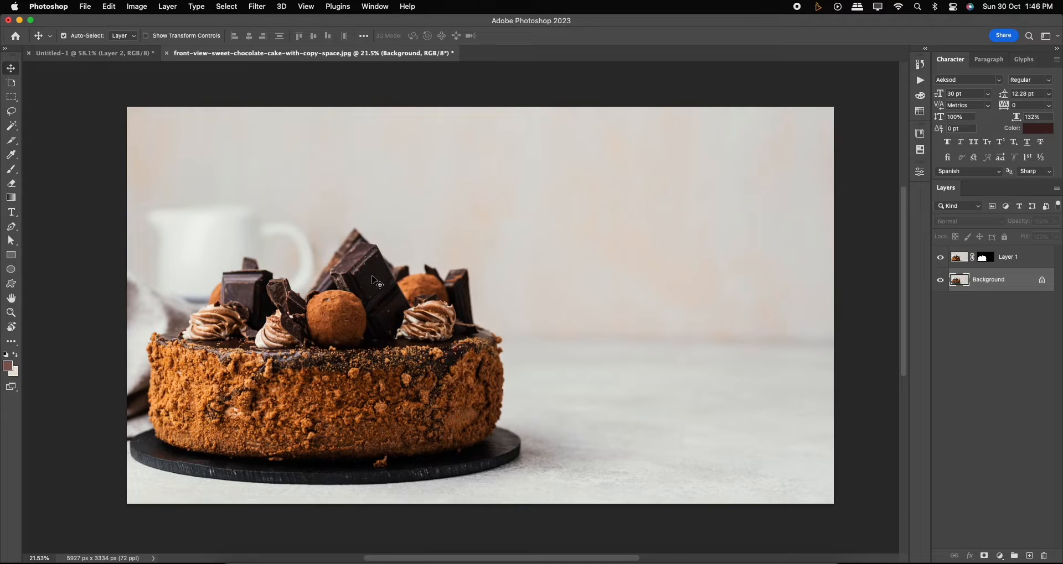
Hide the background layer of the cake photo and select the cut-out cake layer.
left_click(941, 282)
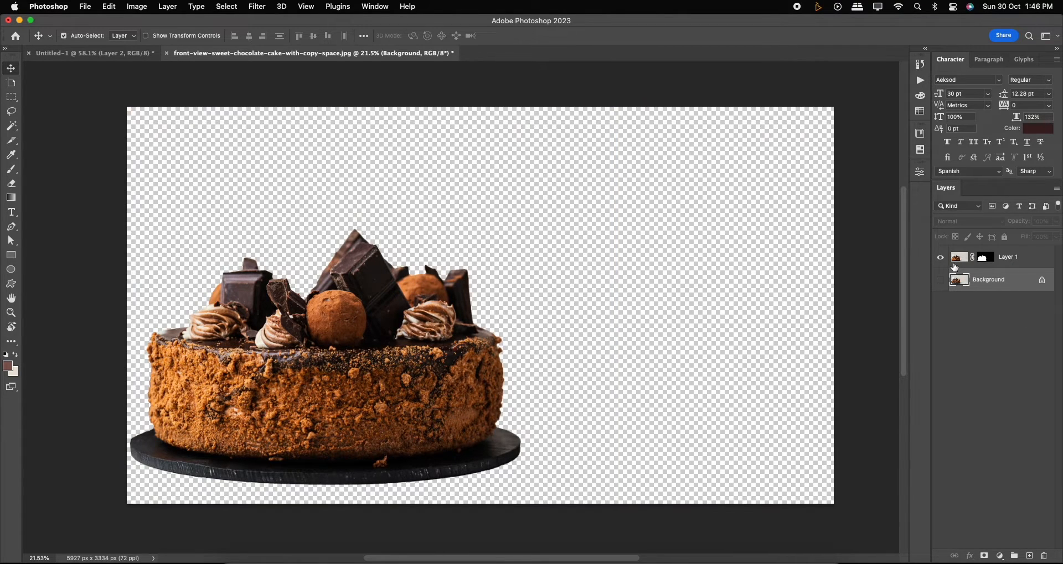
left_click(954, 266)
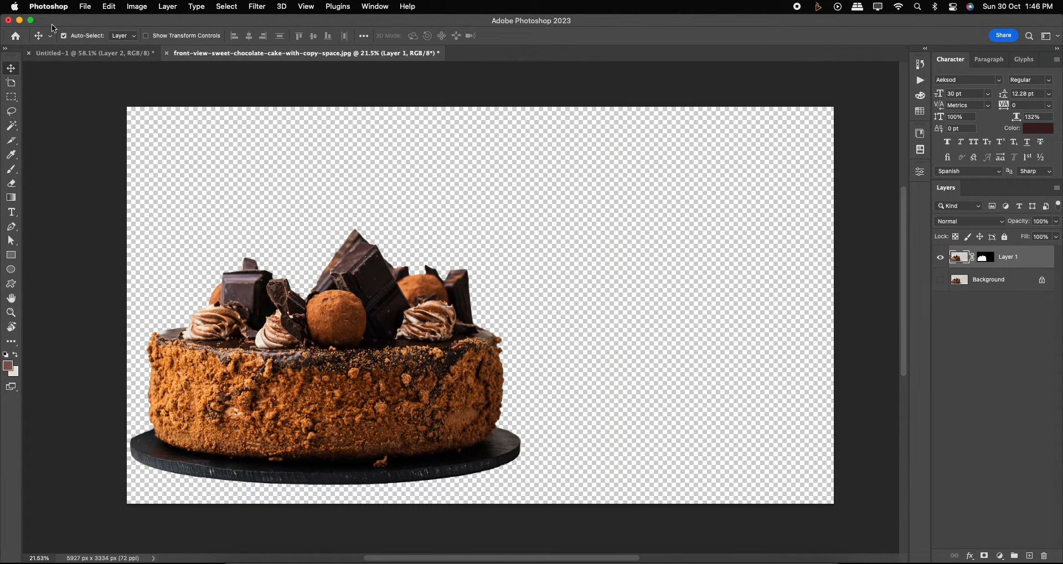
Create a new document from the Custom 1080 x 1350 px recent preset.
left_click(83, 7)
left_click(91, 20)
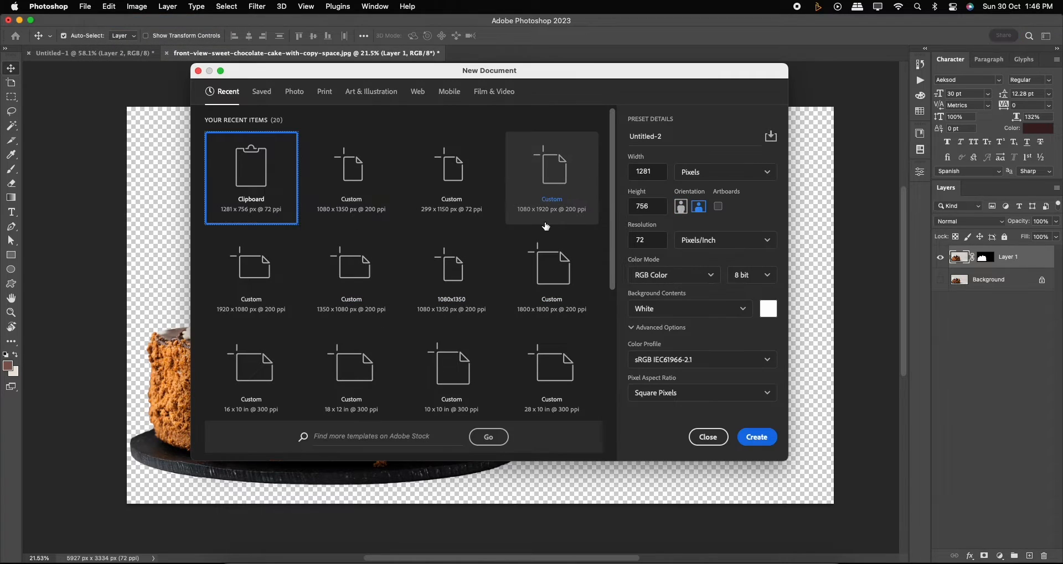
left_click(347, 180)
left_click(757, 437)
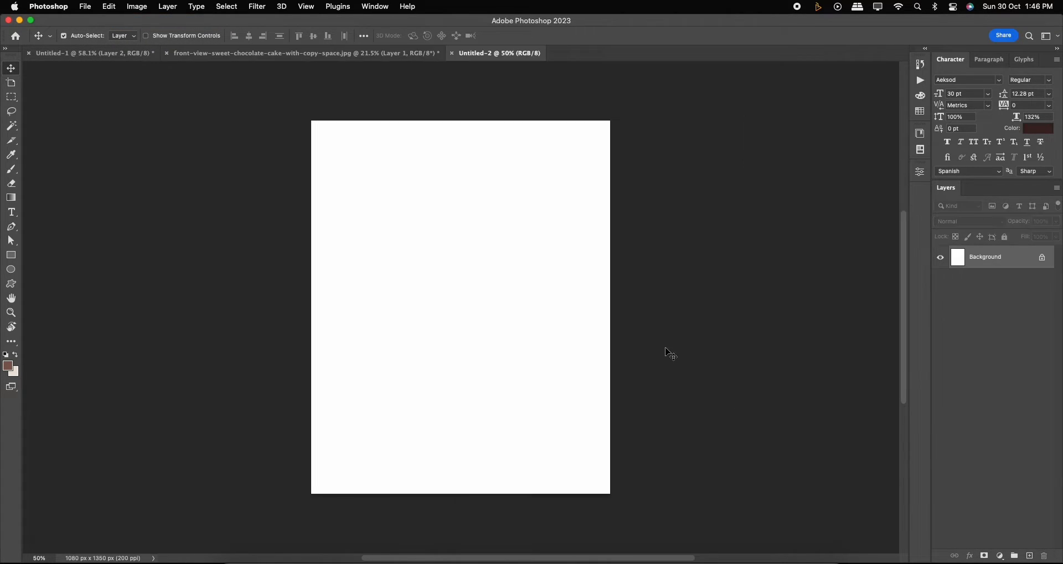
Bring the cake layer into the new document and apply its layer mask.
left_click(376, 53)
left_click_drag(415, 342, 501, 350)
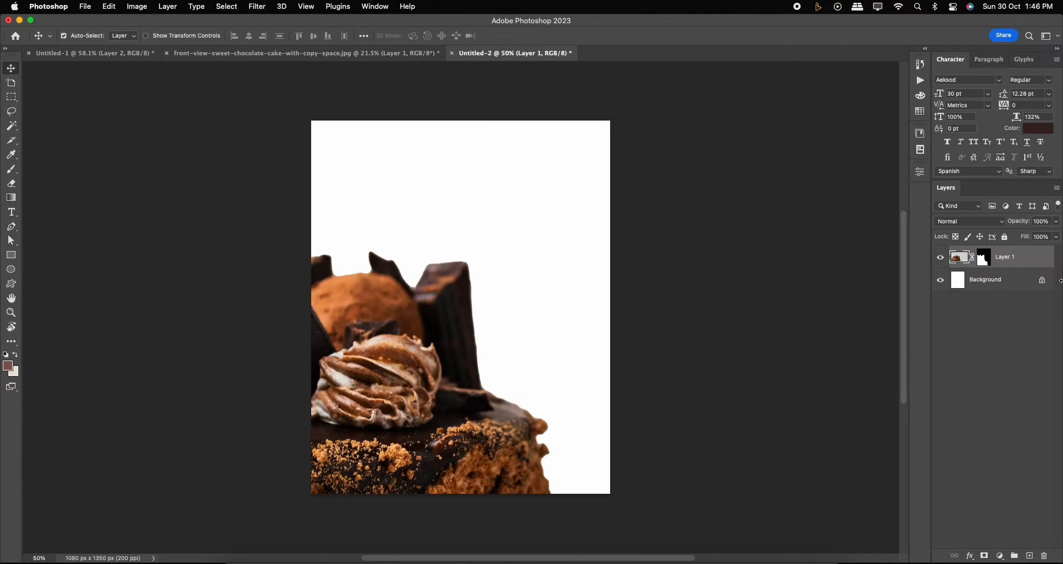
right_click(1017, 259)
left_click(935, 444)
Scale the cake down with Free Transform and place it in the lower middle of the canvas.
key("ctrl+t")
left_click_drag(588, 170, 540, 280)
left_click_drag(494, 326, 527, 336)
key("Return")
scroll(509, 363, "up", 5)
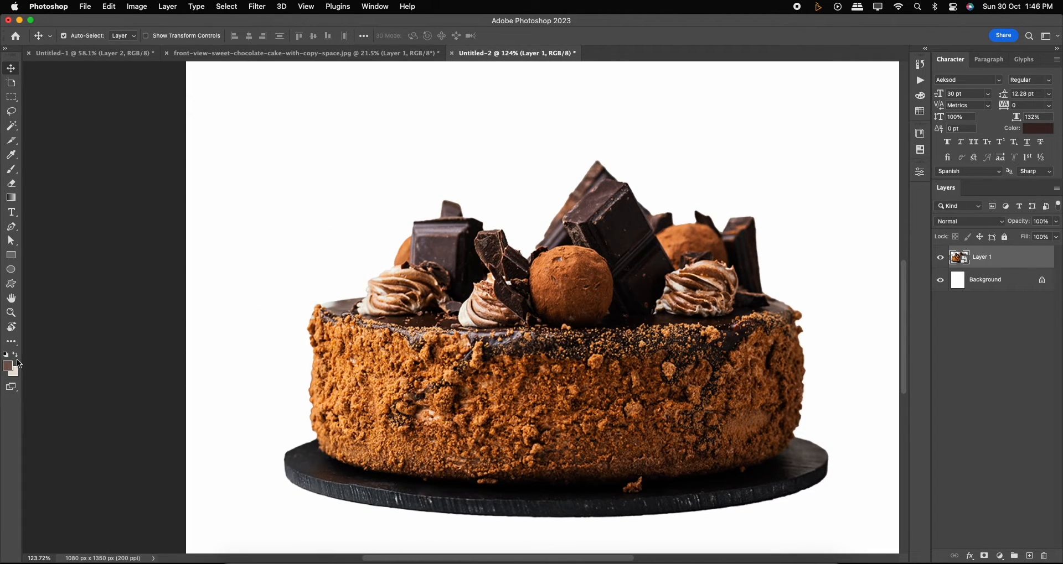
Sample a light cream colour from the cake's frosting in the Color Picker and accept it.
left_click(16, 356)
left_click(8, 366)
scroll(390, 295, "up", 3)
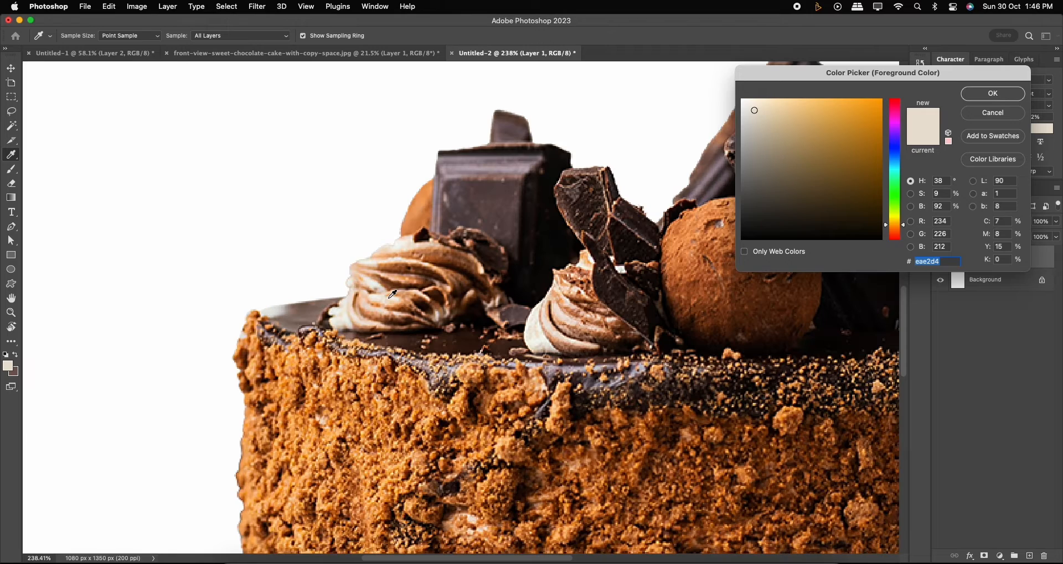
left_click(400, 297)
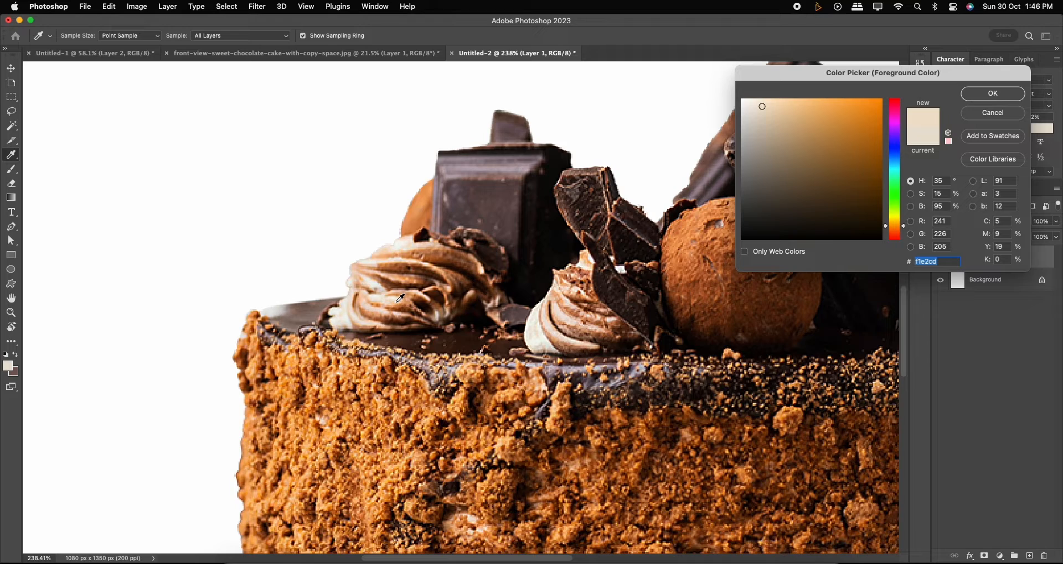
left_click(400, 298)
left_click_drag(773, 108, 764, 103)
left_click(1011, 97)
key("v")
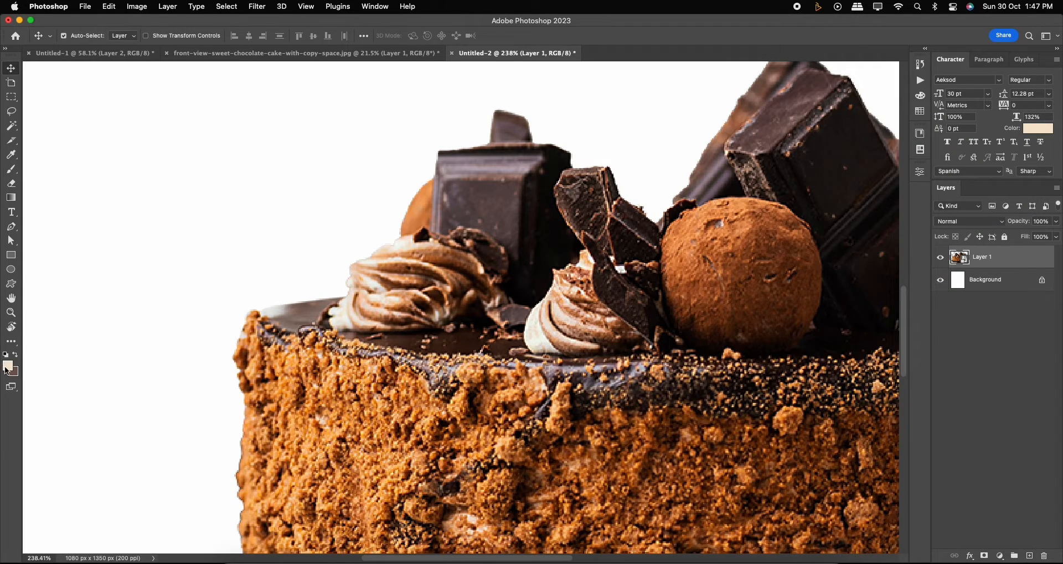
Sample a dark brown from a chocolate piece as the foreground colour and accept it.
left_click(7, 367)
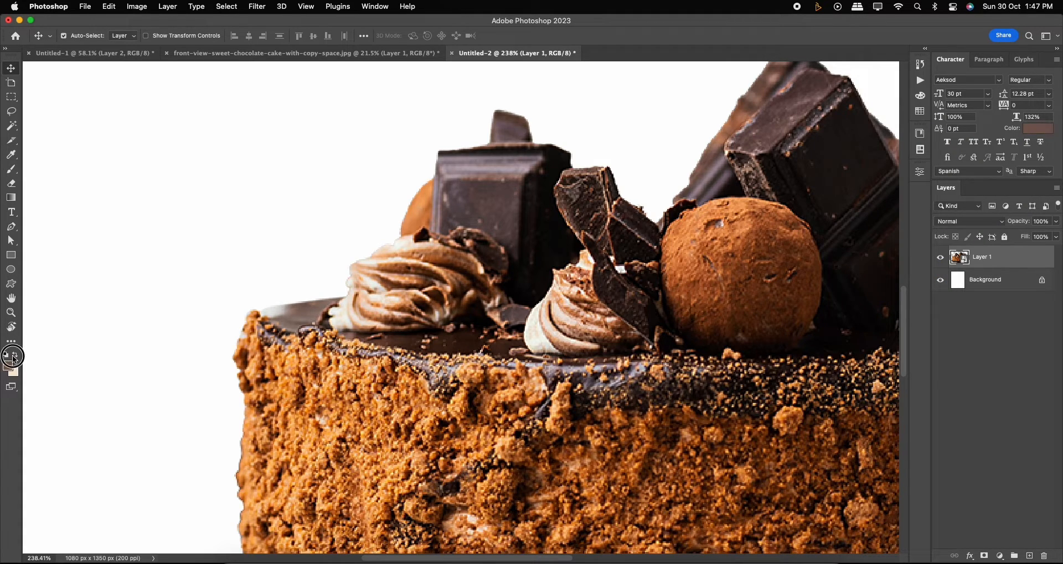
left_click(492, 175)
left_click(494, 177)
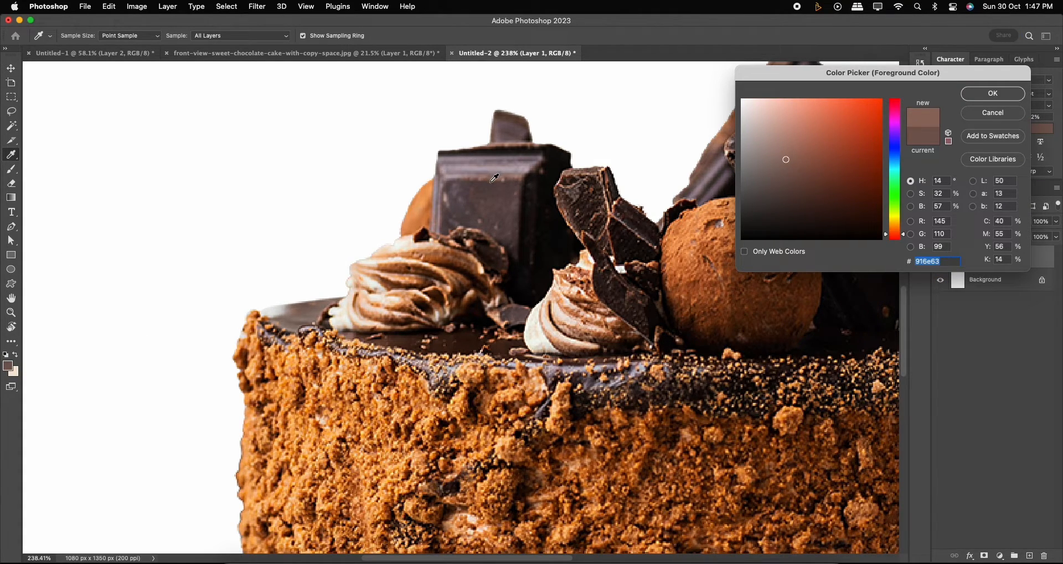
left_click(495, 177)
left_click(494, 176)
left_click(495, 176)
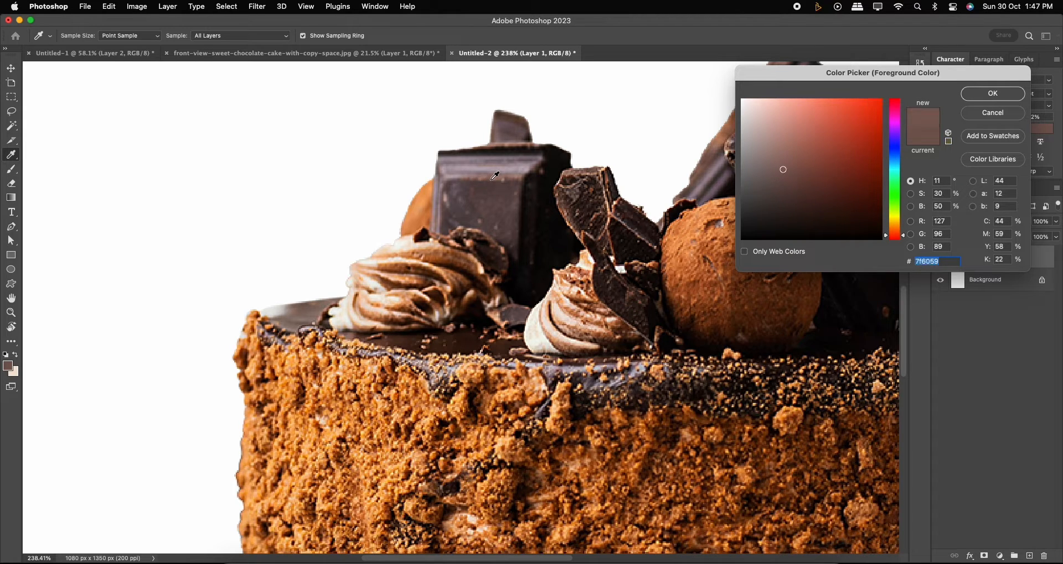
left_click(965, 96)
Add a Gradient fill layer directly above the white background layer.
scroll(531, 324, "down", 8)
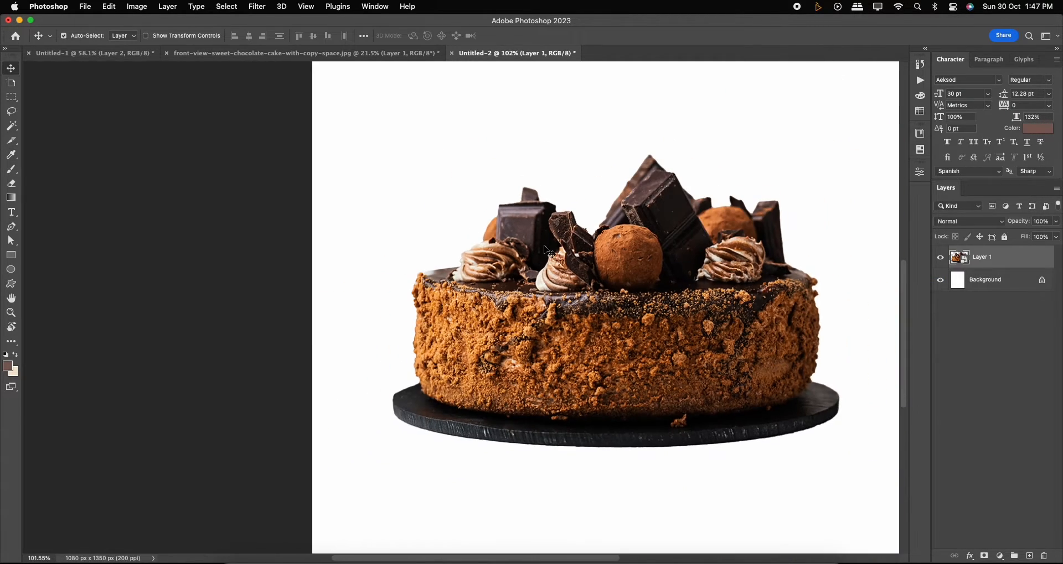
left_click(1000, 286)
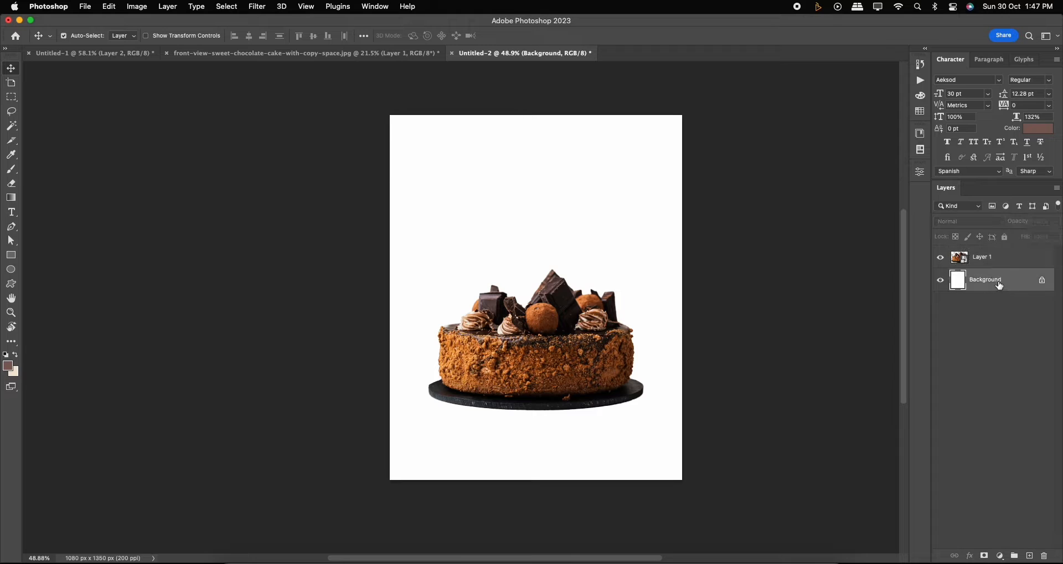
left_click(999, 556)
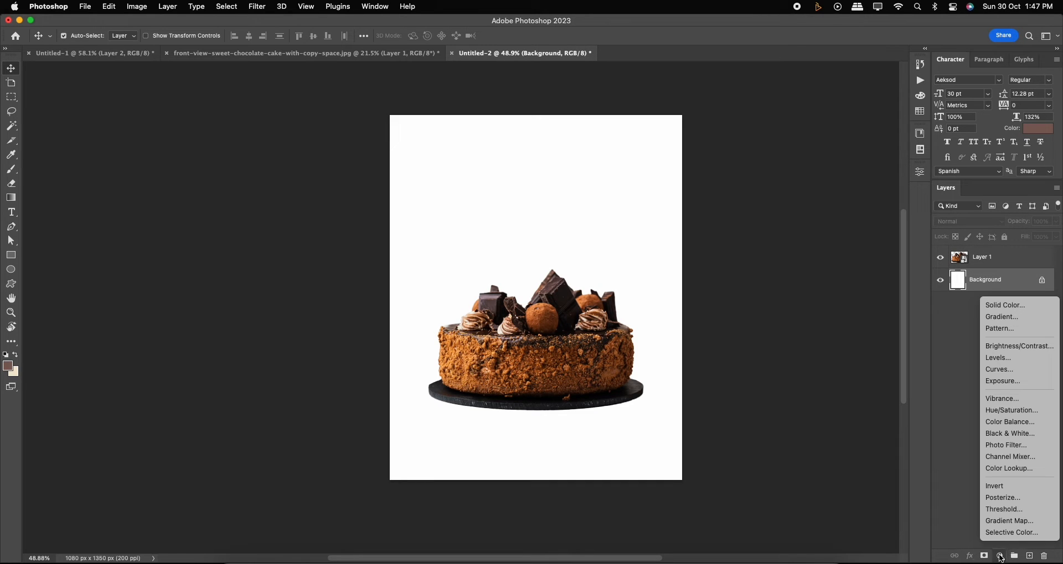
left_click(1002, 318)
Choose the first Basics gradient, running from the foreground to the background colour.
left_click(780, 145)
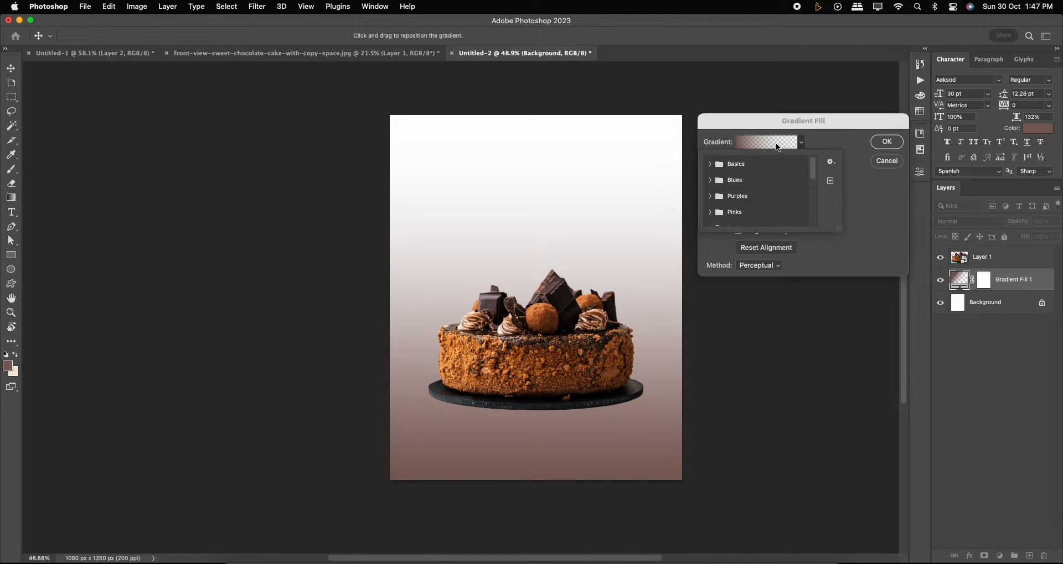
left_click(710, 165)
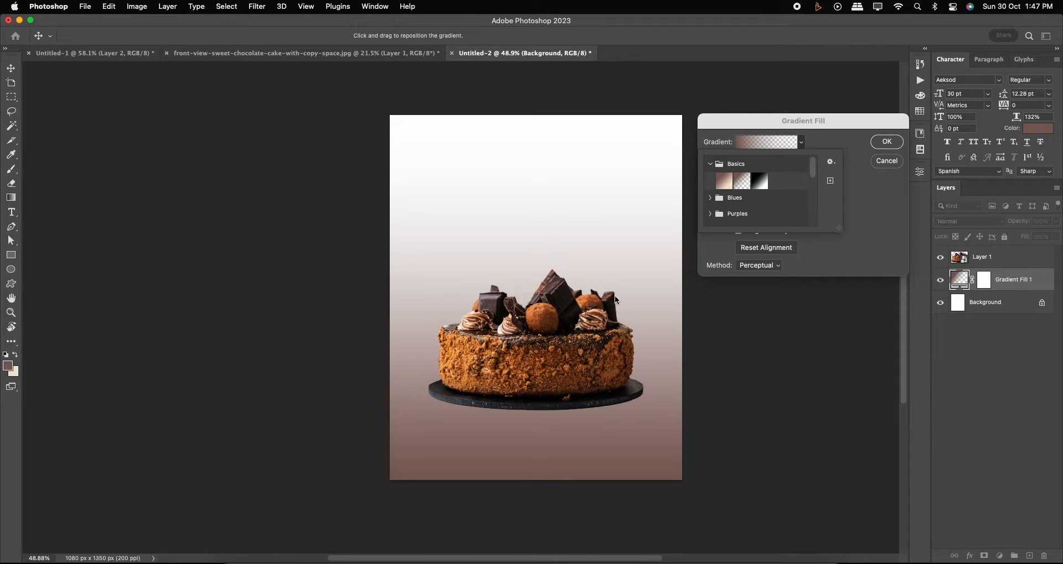
left_click(724, 184)
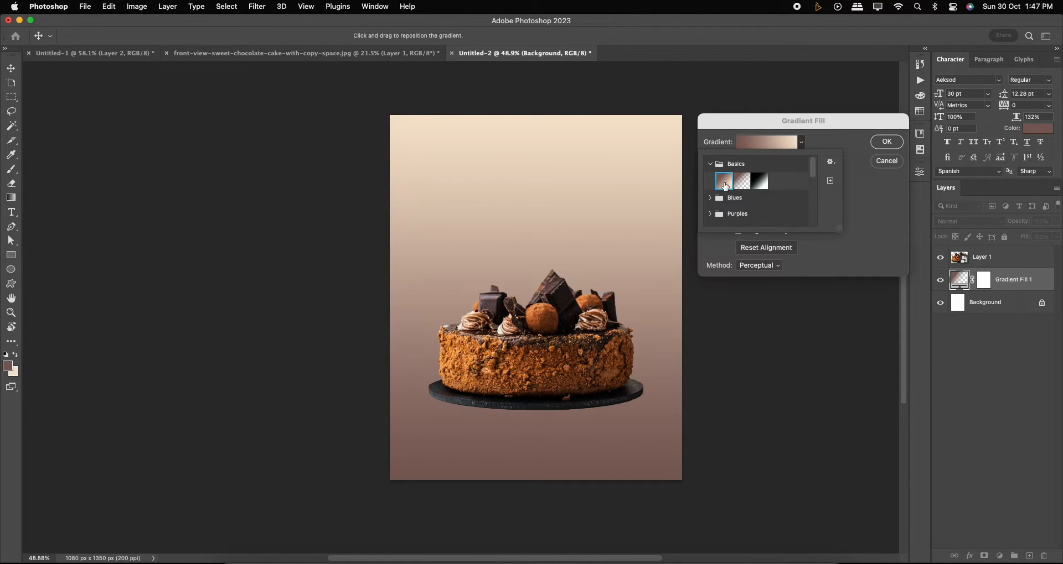
left_click(852, 139)
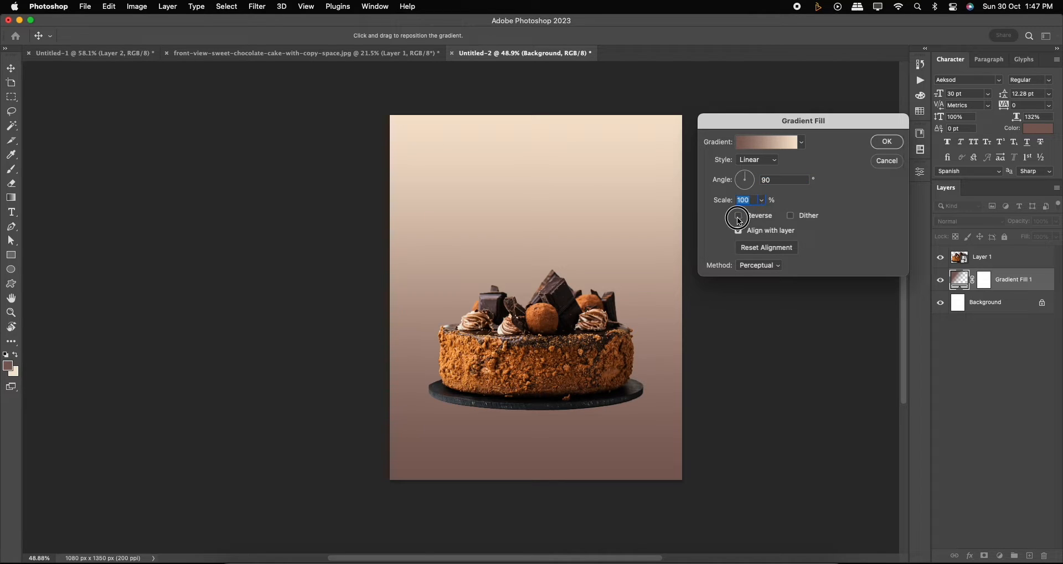
Set the gradient fill's style to Radial.
left_click(739, 216)
left_click(738, 216)
left_click(766, 164)
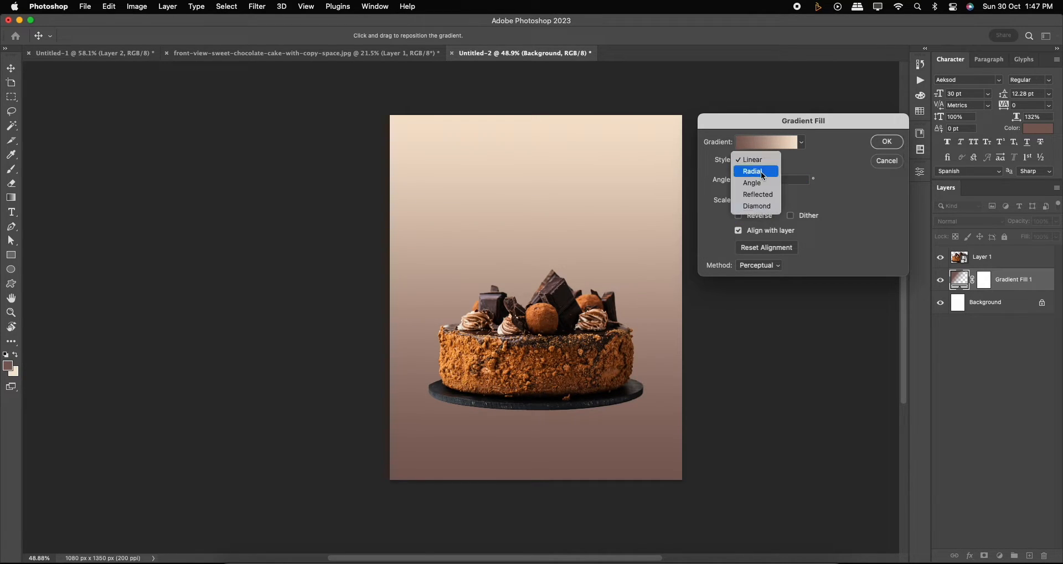
left_click(762, 172)
Reduce the radial gradient's scale and center it behind the cake, then confirm the fill.
left_click_drag(614, 240, 589, 324)
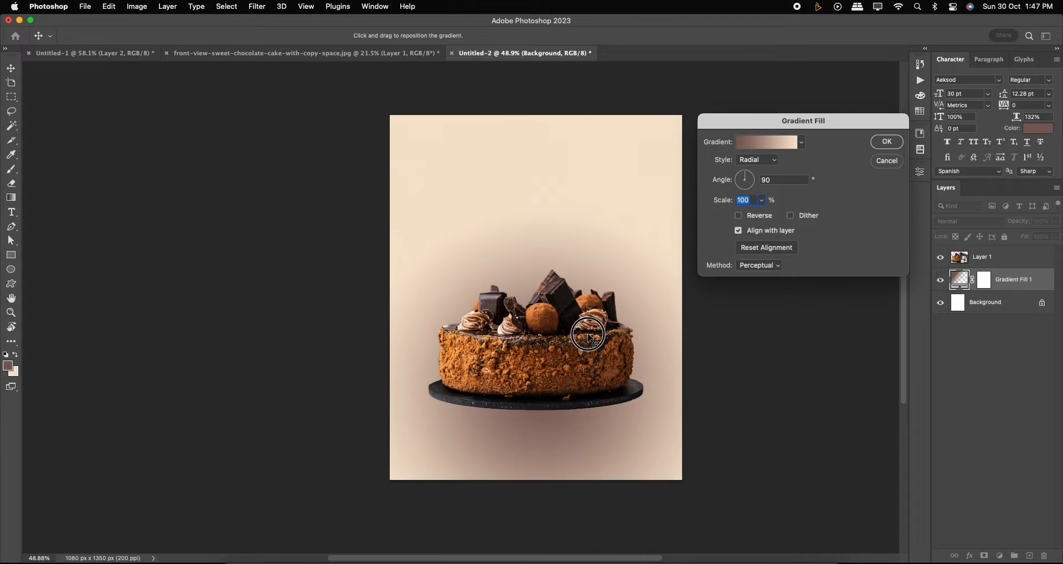
left_click(762, 201)
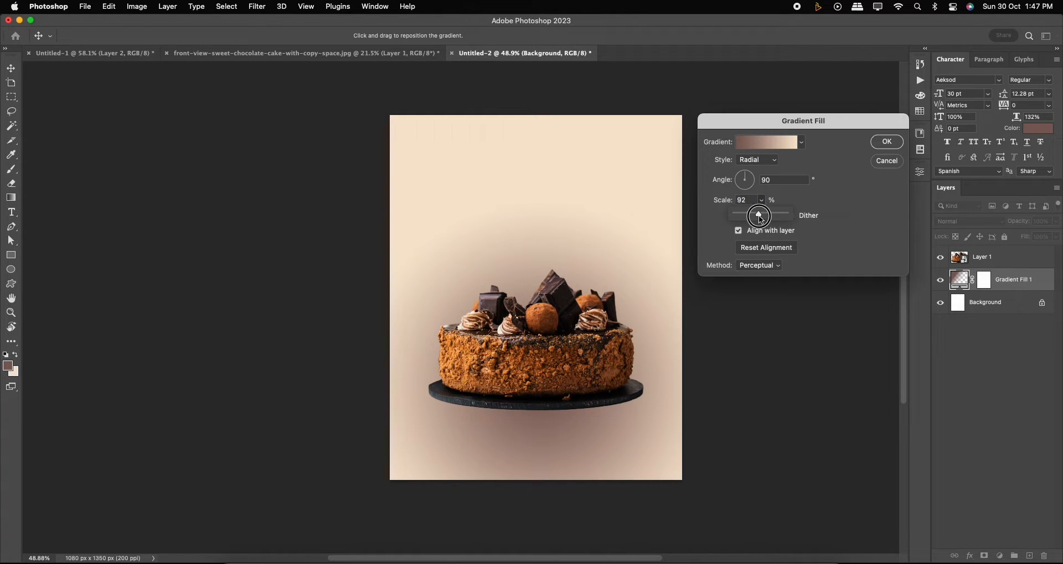
left_click_drag(759, 215, 751, 214)
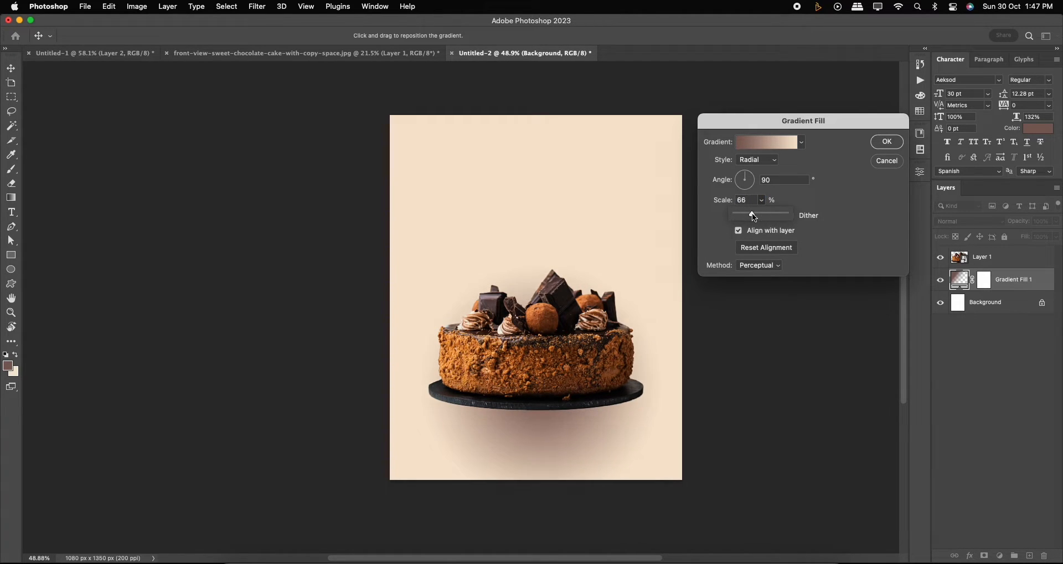
left_click_drag(595, 398, 591, 374)
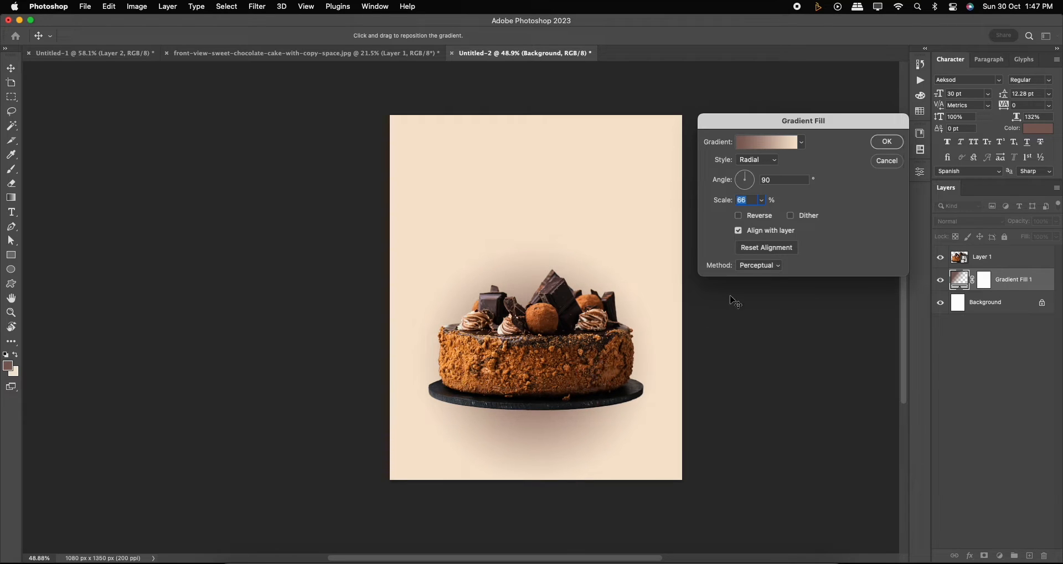
left_click(760, 201)
left_click_drag(757, 215, 759, 216)
left_click(888, 143)
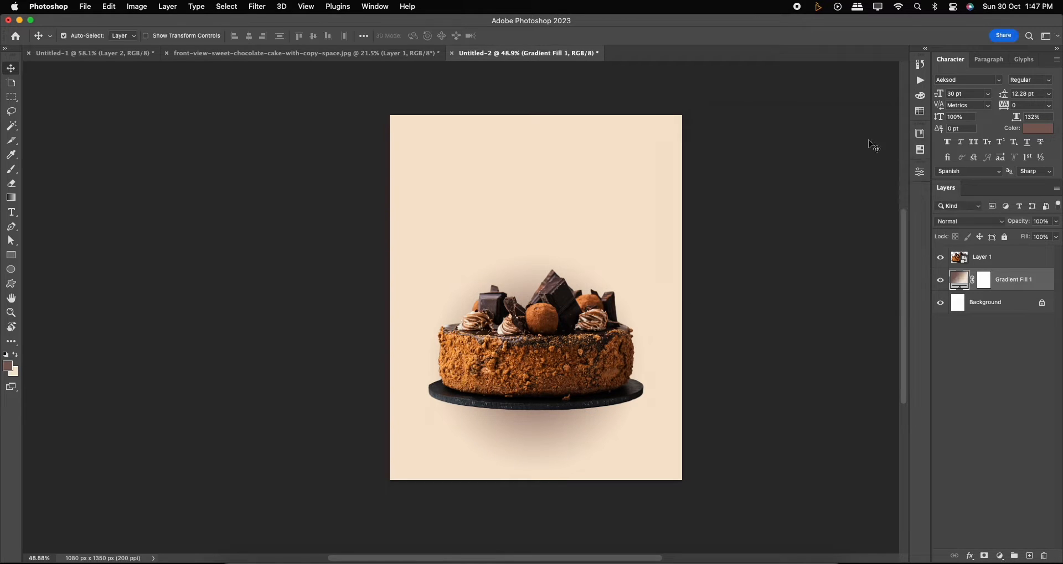
Rotate the cake about -5.6 degrees and enlarge it with Free Transform.
scroll(580, 306, "up", 3)
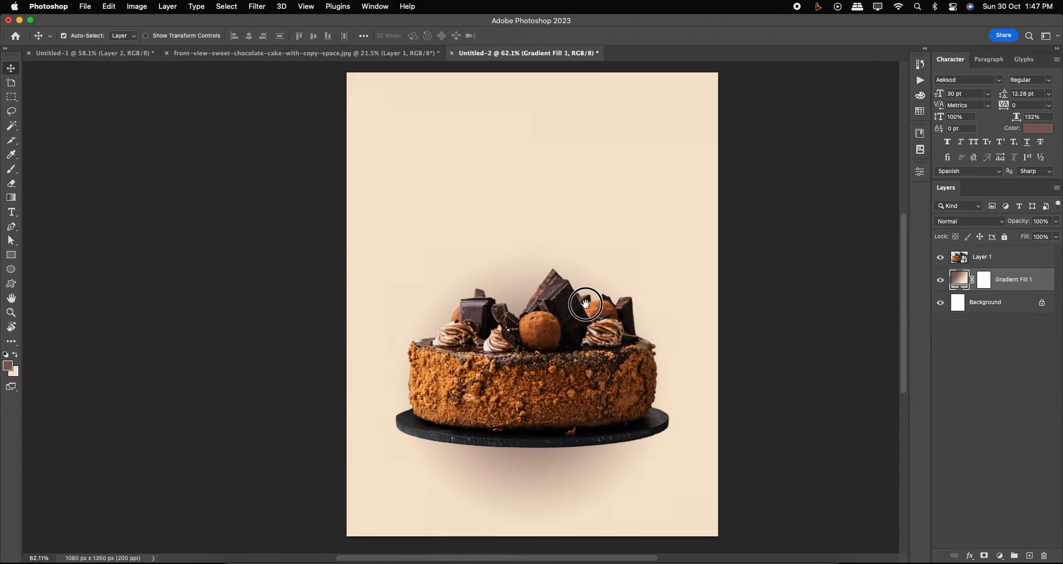
left_click(585, 363)
key("ctrl+t")
left_click_drag(685, 309, 684, 285)
left_click_drag(660, 253, 673, 237)
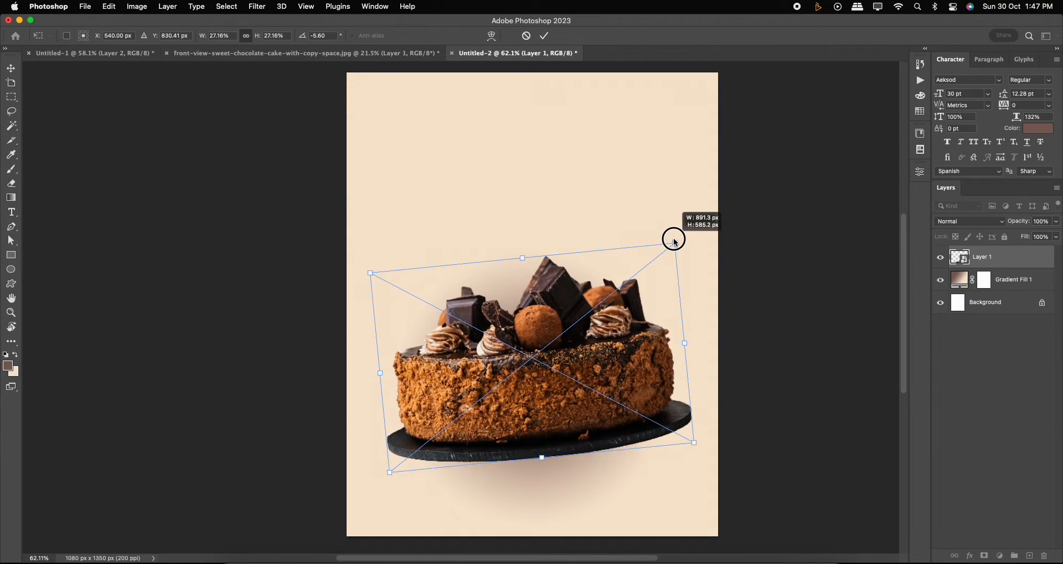
key("Return")
Add a text layer above the cake reading Birthday.
scroll(590, 373, "down", 2)
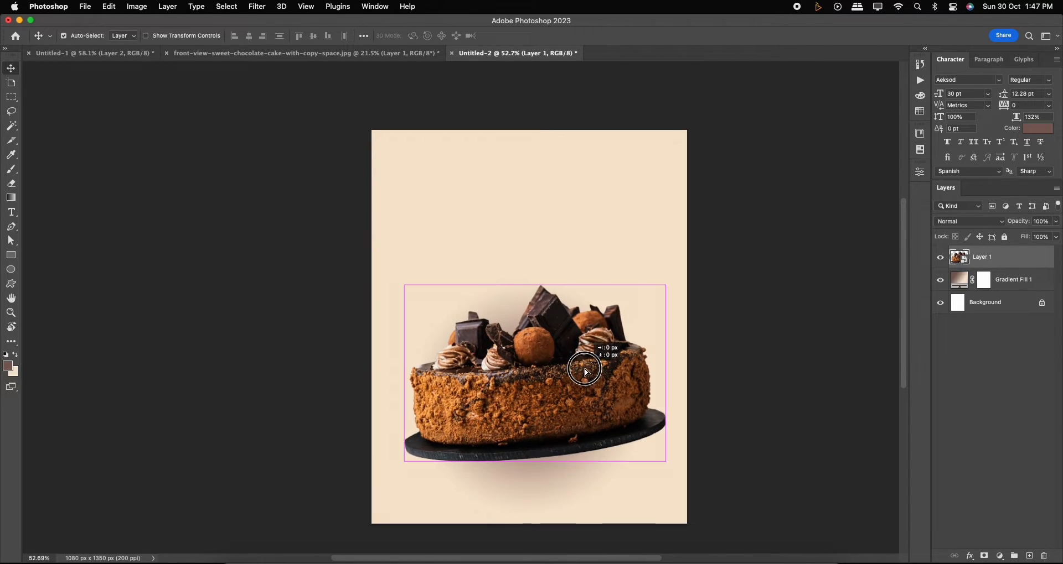
left_click_drag(590, 374, 649, 350)
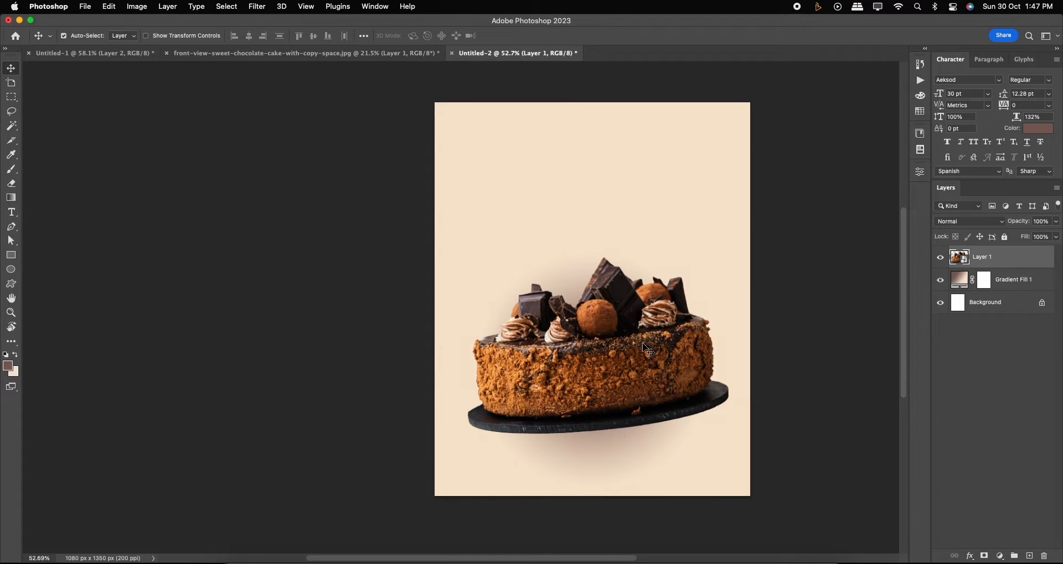
key("super+0")
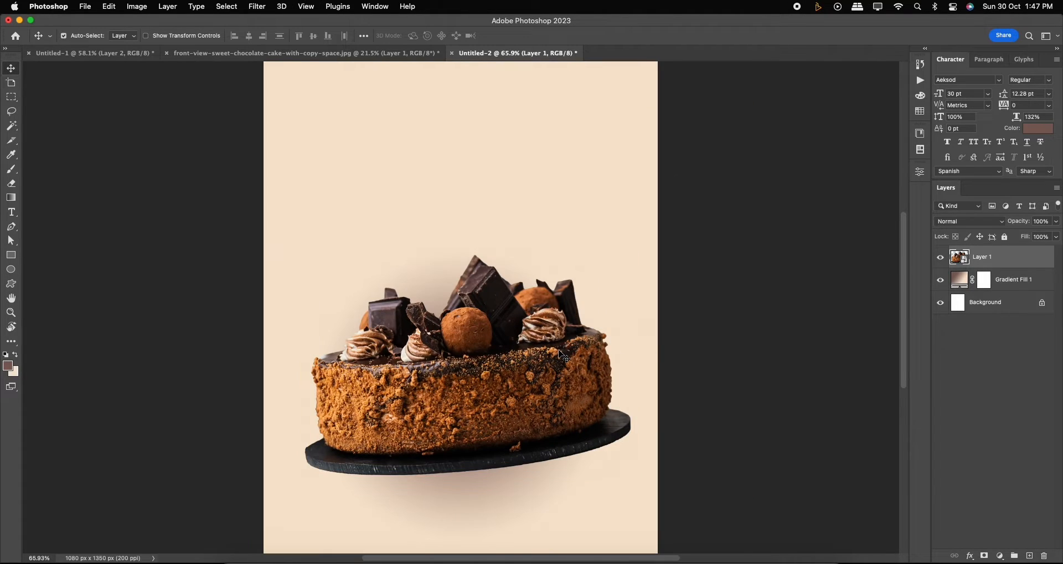
scroll(559, 350, "down", 1)
left_click_drag(541, 350, 542, 347)
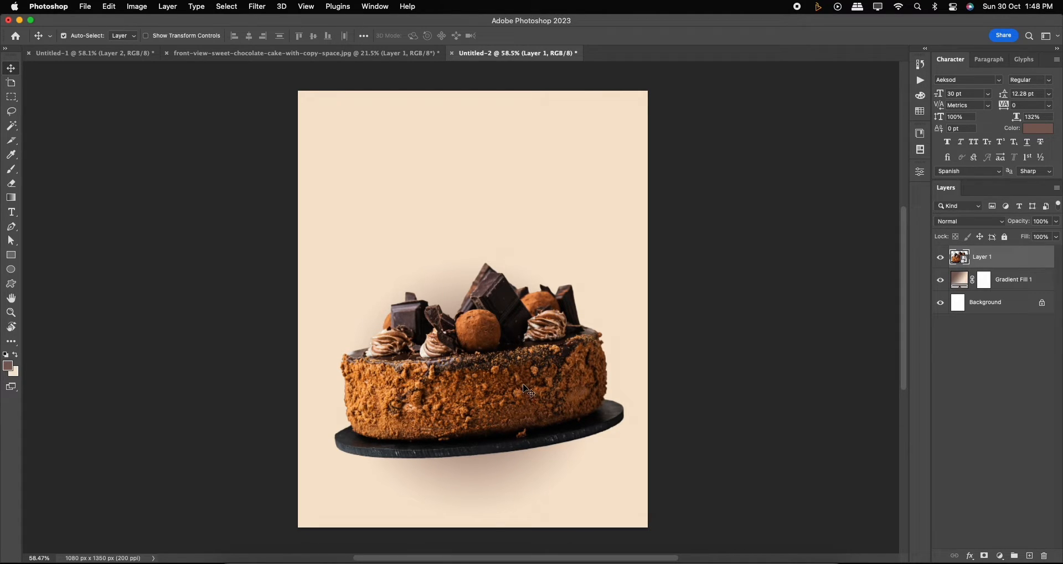
key("t")
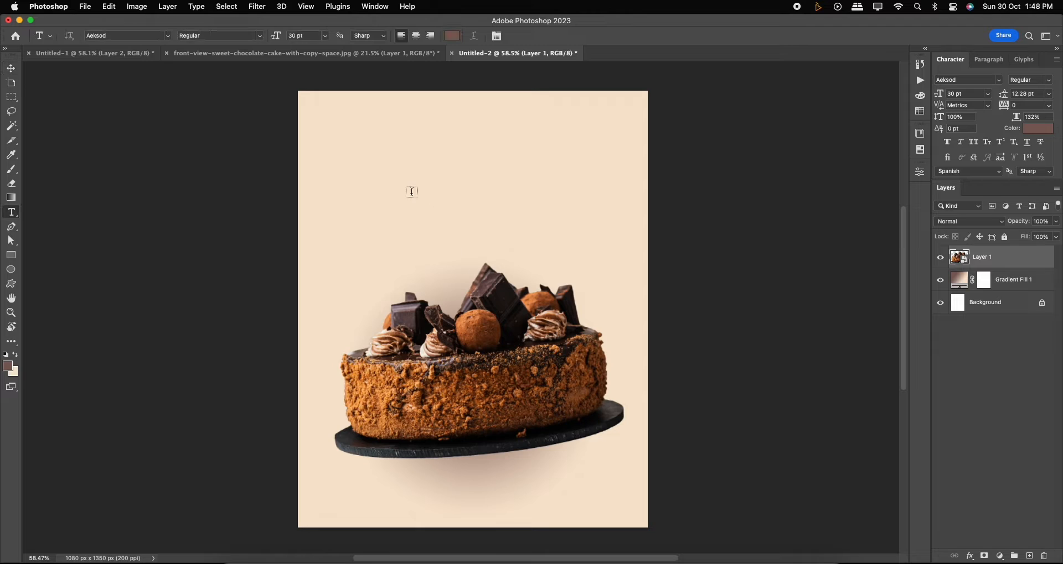
left_click(397, 201)
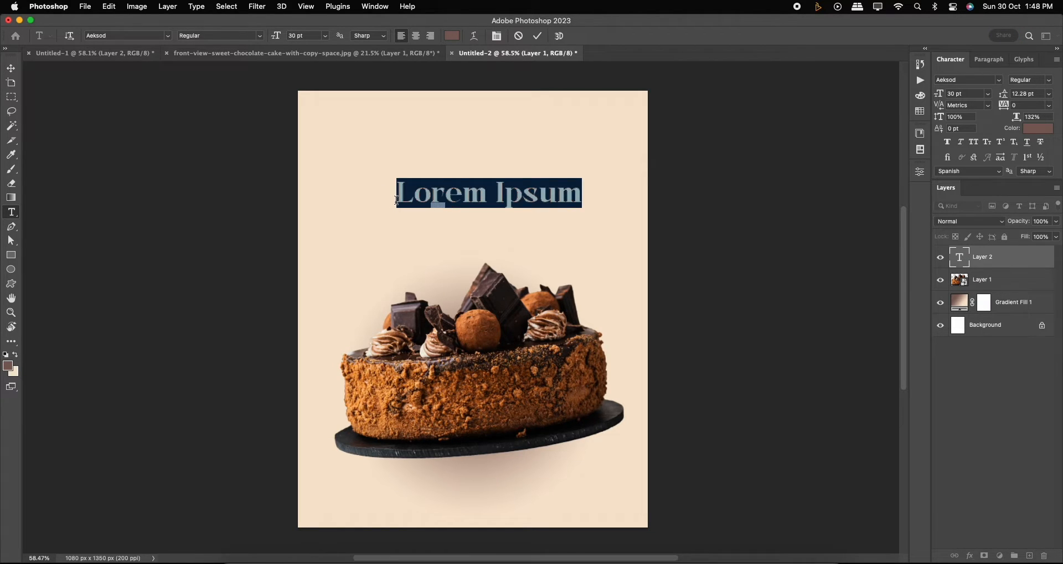
type("B")
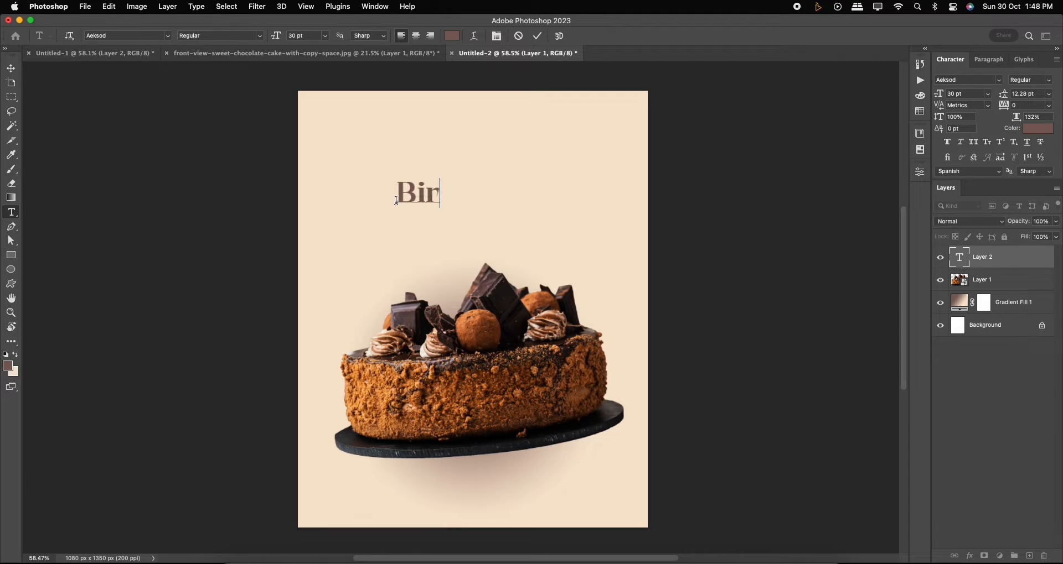
type("irthda")
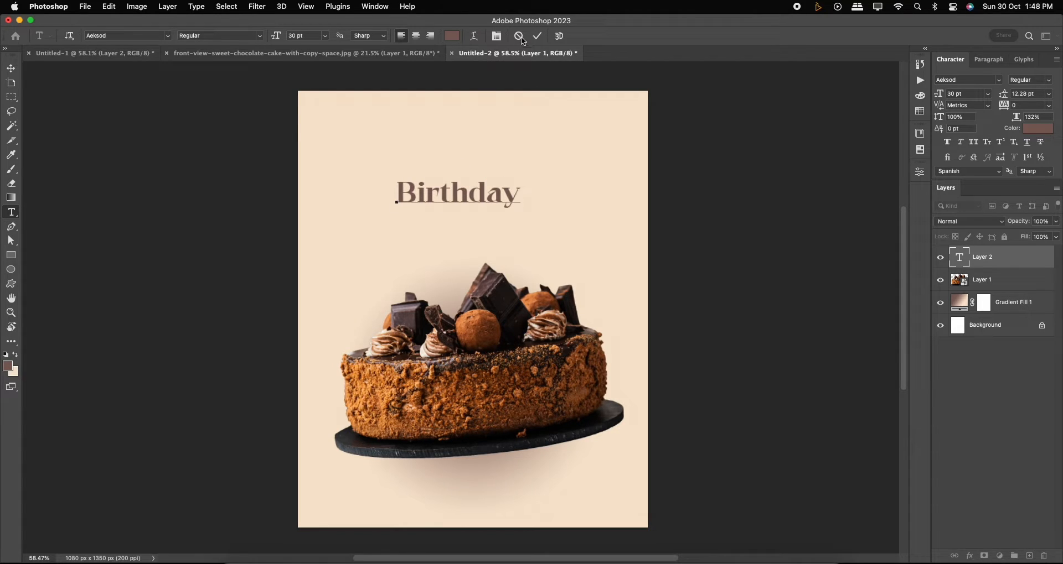
Commit the text, then enlarge the Birthday text to about 213% with Free Transform and reposition it above the cake.
left_click(537, 36)
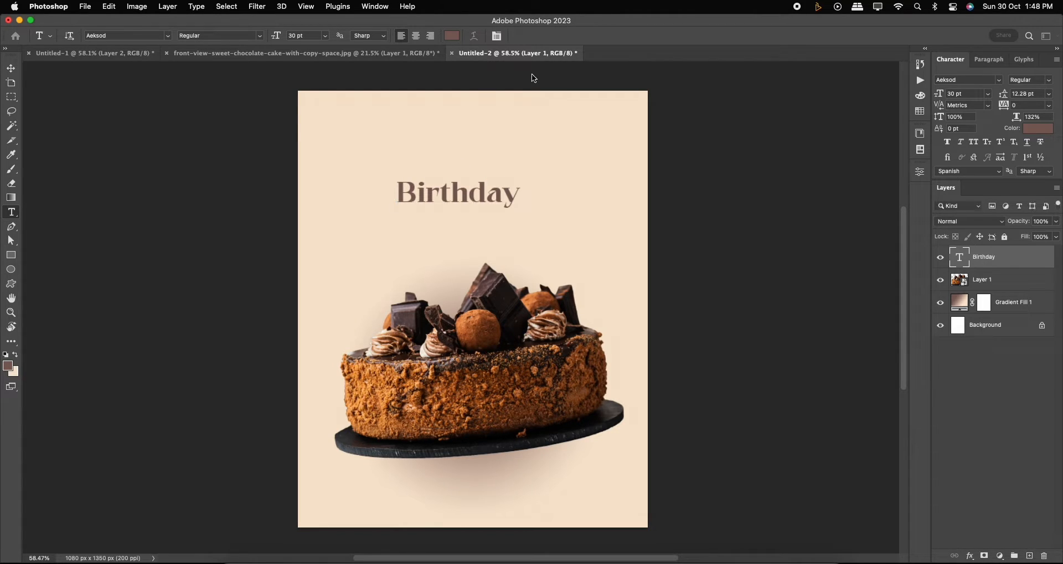
left_click(16, 72)
key("super+t")
left_click_drag(520, 209, 540, 224)
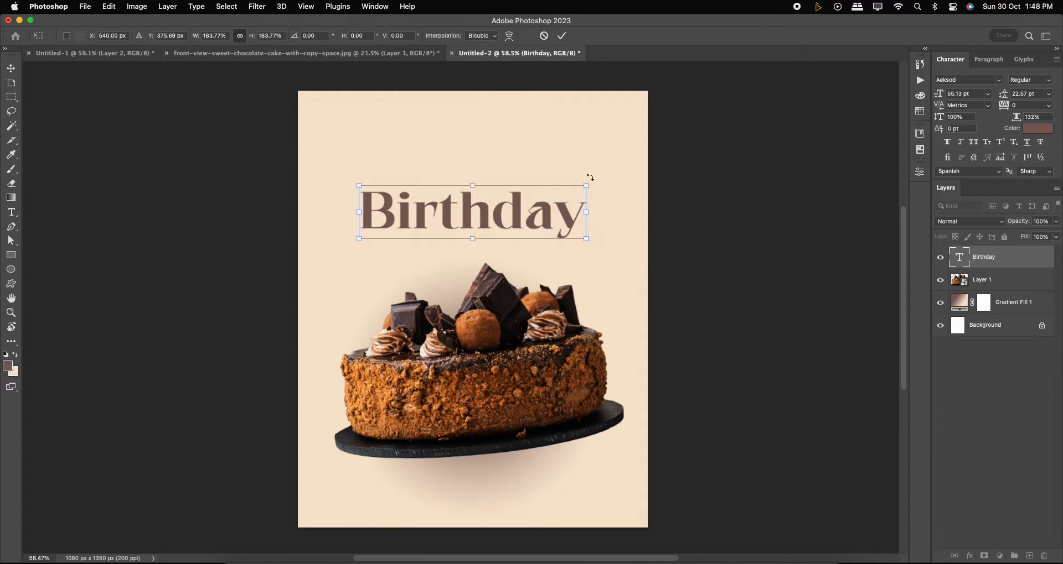
left_click_drag(588, 183, 622, 177)
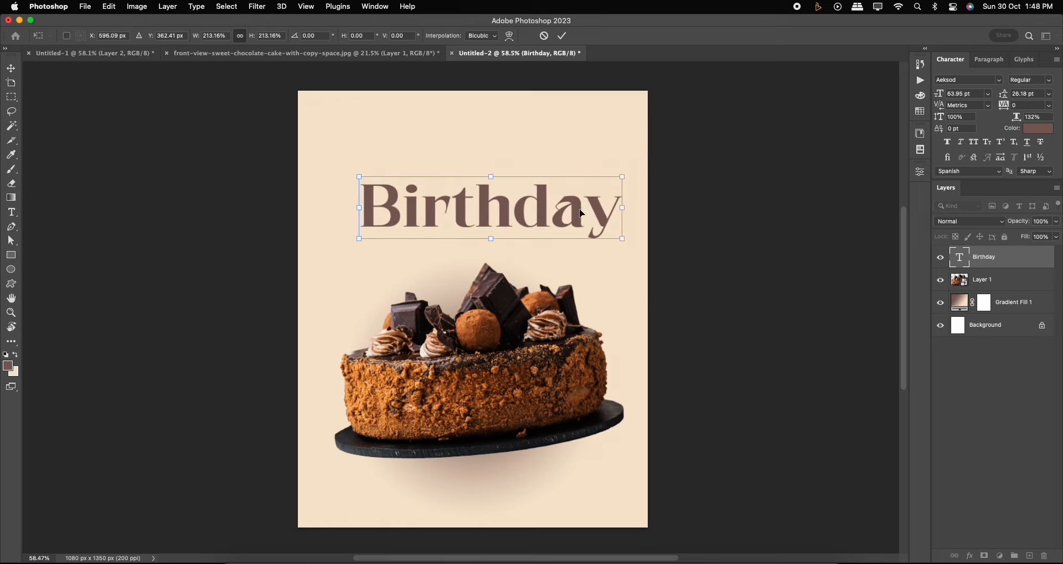
left_click_drag(583, 210, 570, 210)
key("Return")
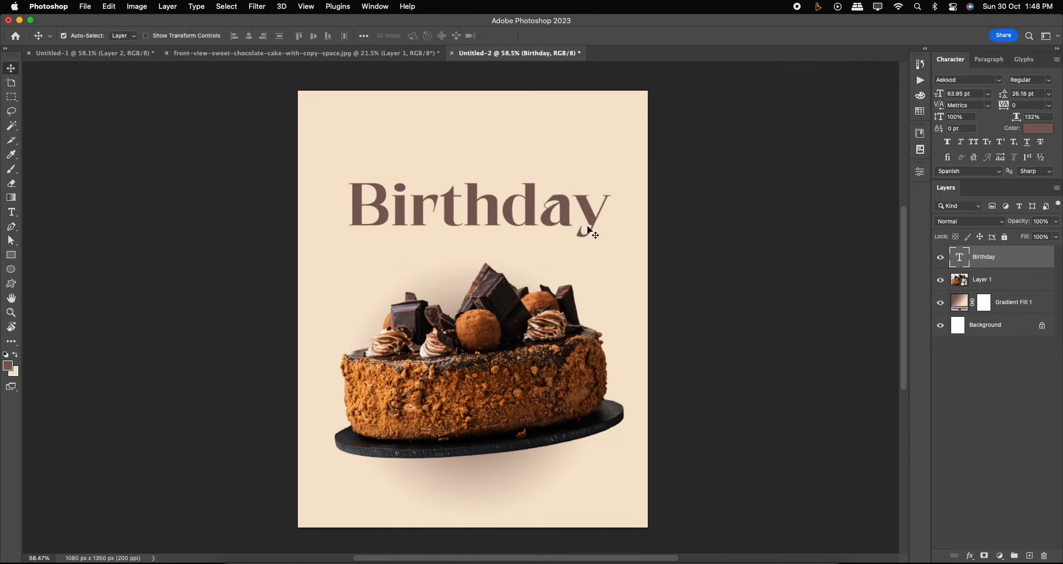
Set the Birthday text colour to dark brown #2f1f1e using the colour picker.
left_click(1041, 133)
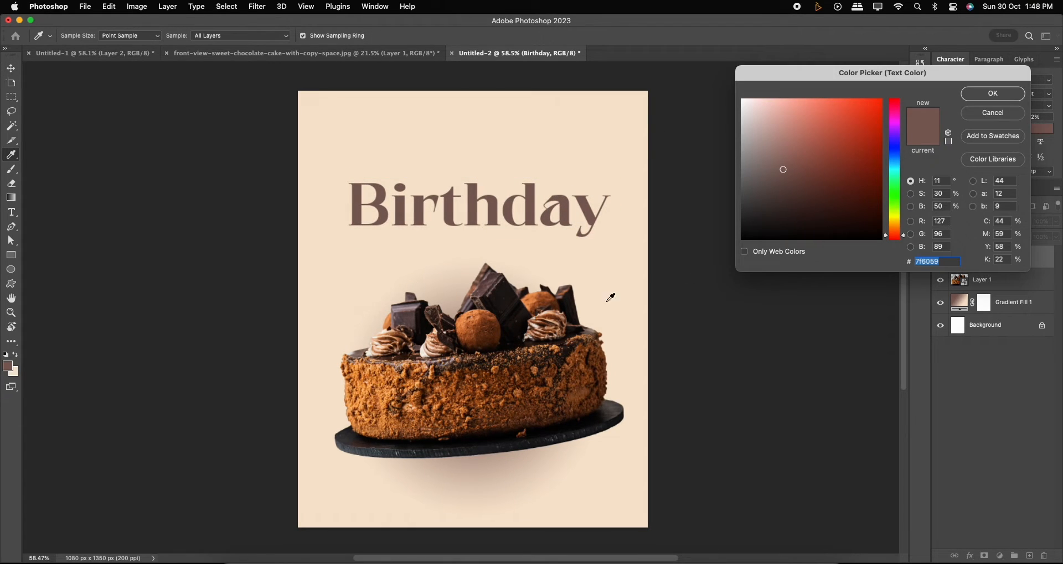
left_click(362, 435)
left_click(360, 436)
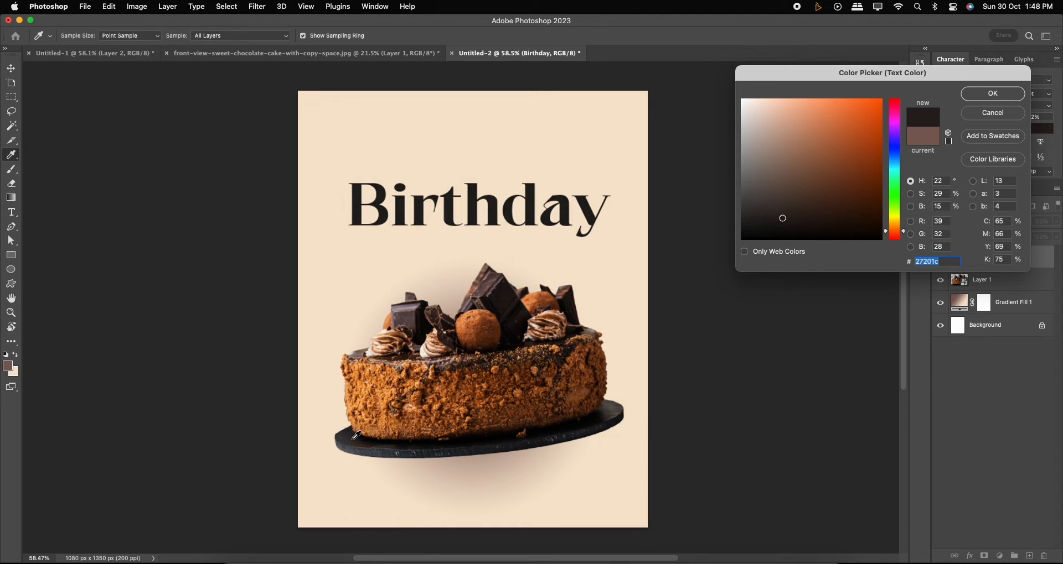
left_click(409, 309)
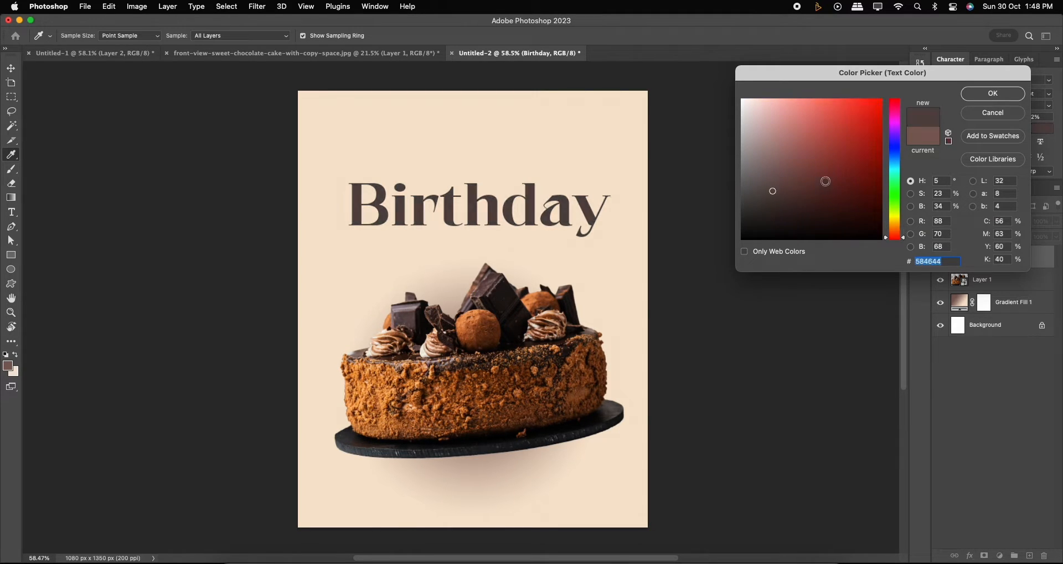
left_click_drag(773, 192, 793, 213)
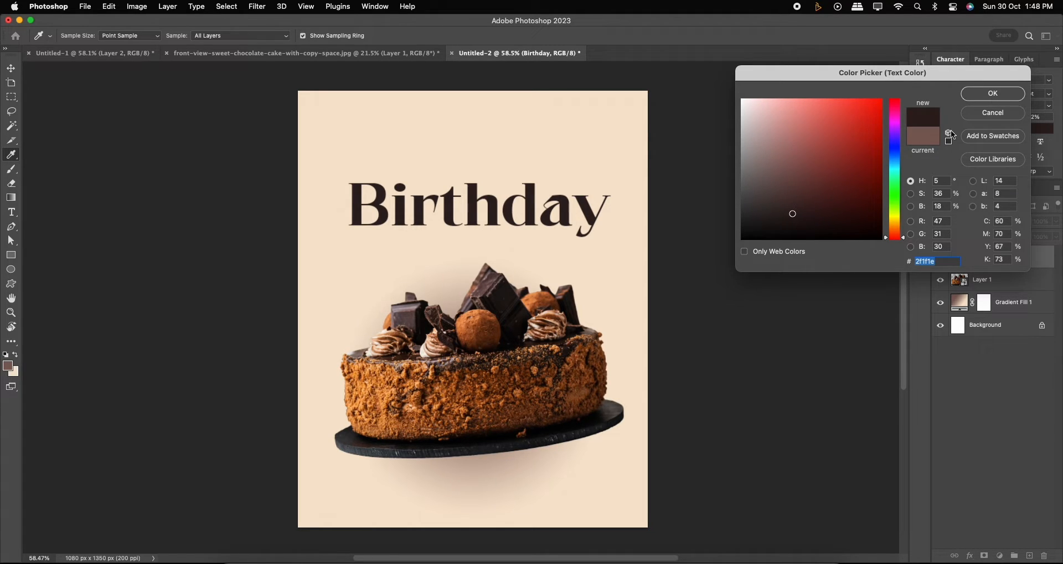
left_click(975, 95)
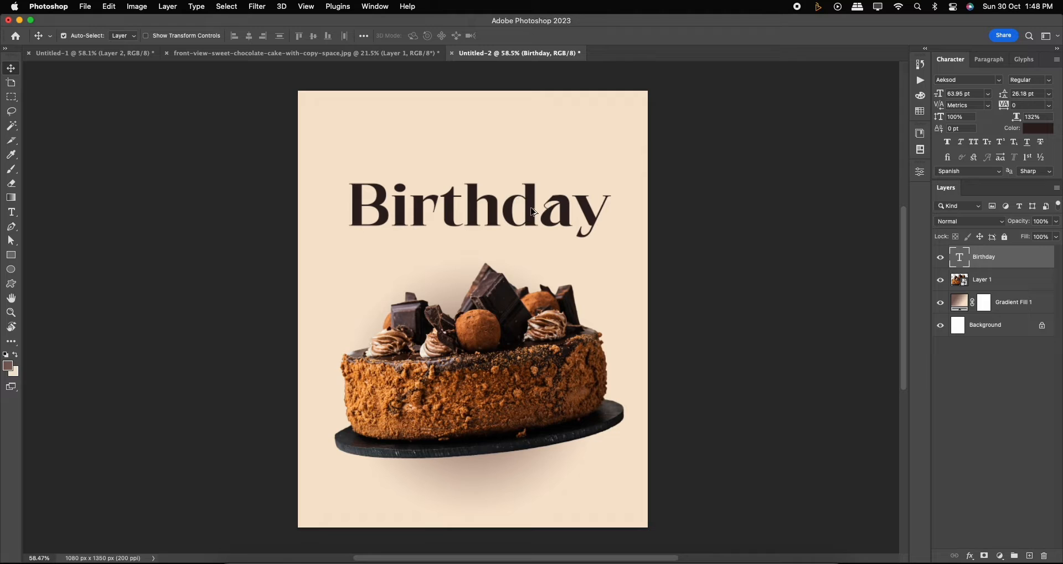
Duplicate the Birthday text above itself and change the copy to read Cake for.
left_click_drag(541, 209, 533, 155)
double_click(533, 154)
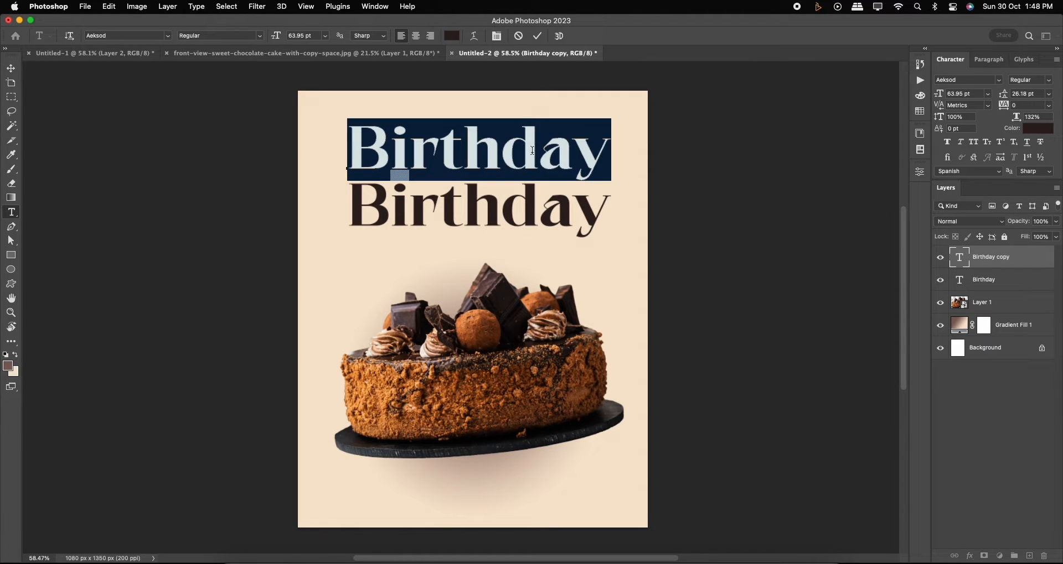
type("Cak")
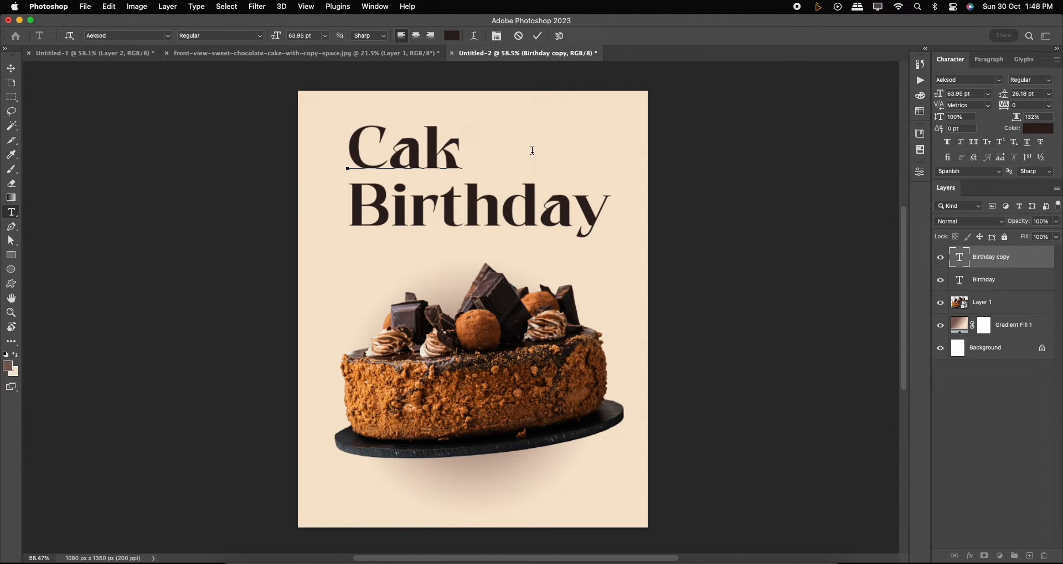
type("e for")
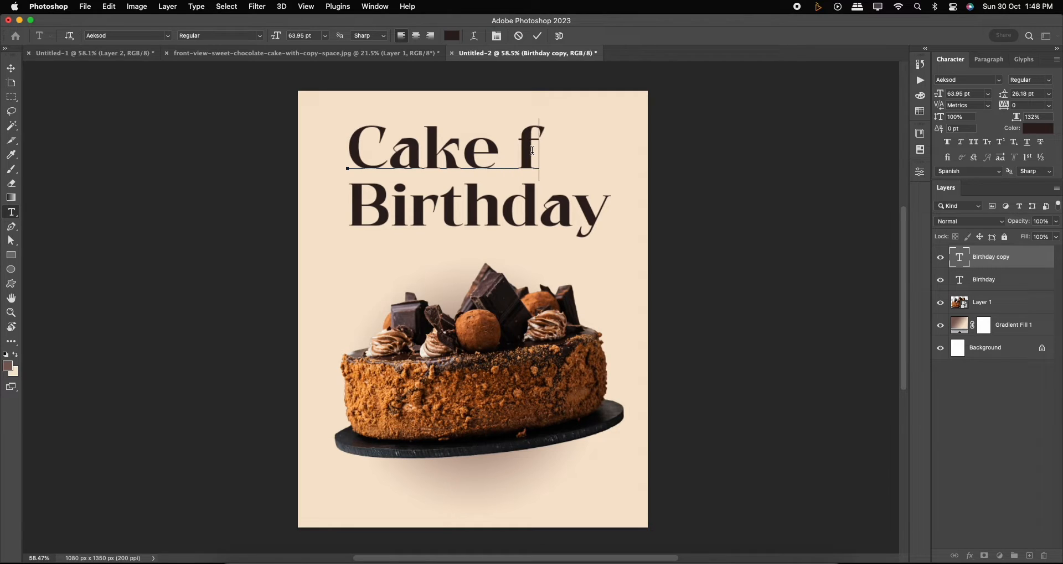
left_click(537, 36)
left_click(11, 68)
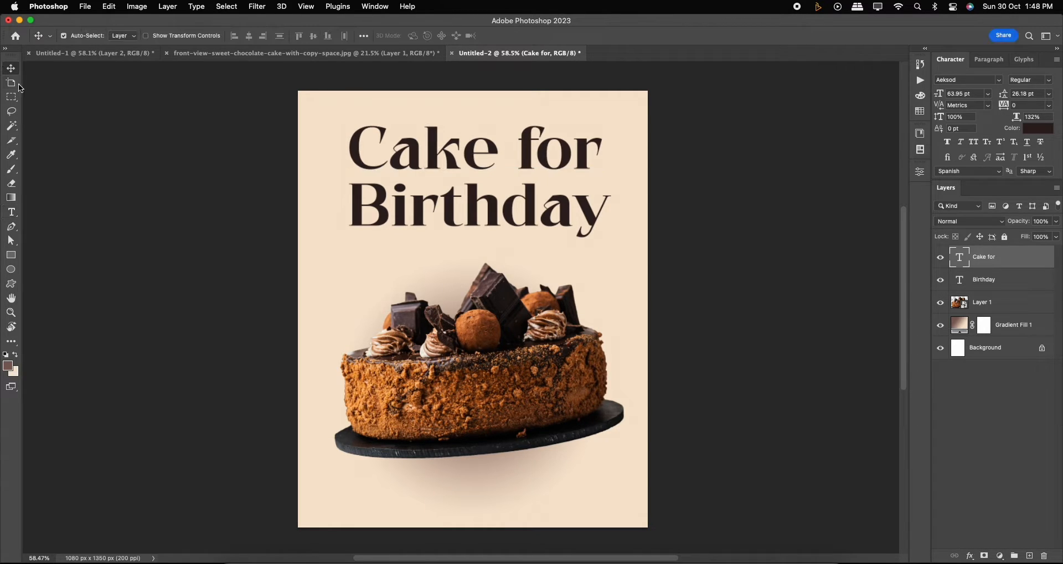
Scale down the Cake for text with Free Transform and nudge it down slightly toward Birthday.
key("super+t")
left_click_drag(596, 120, 548, 142)
double_click(531, 159)
scroll(522, 176, "up", 2)
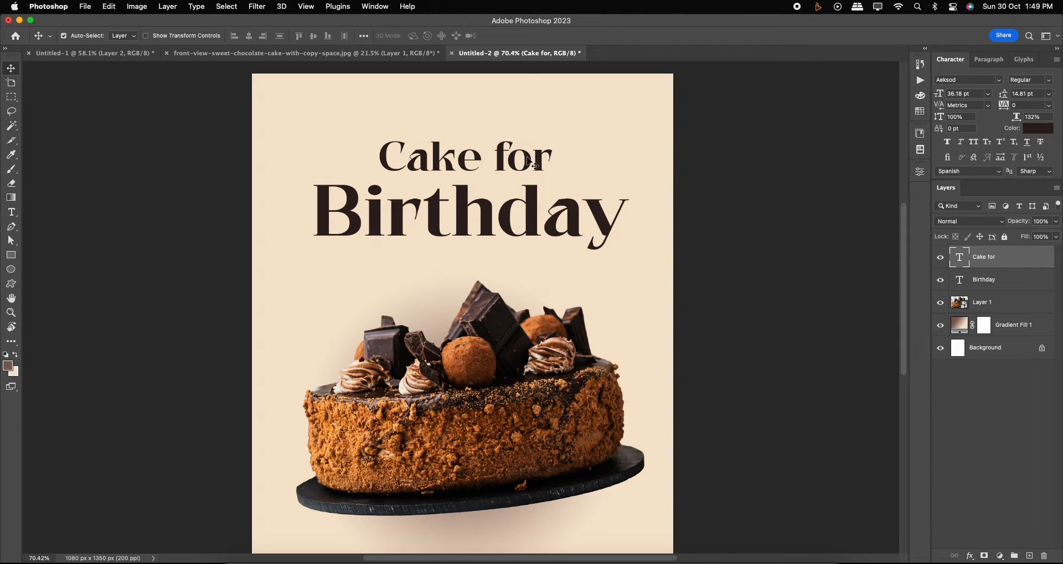
key("Down")
key("Down")
key("Down")
key("Down")
key("Down")
key("Down")
key("Down")
key("Down")
key("Down")
key("Down")
key("Down")
key("Down")
key("Down")
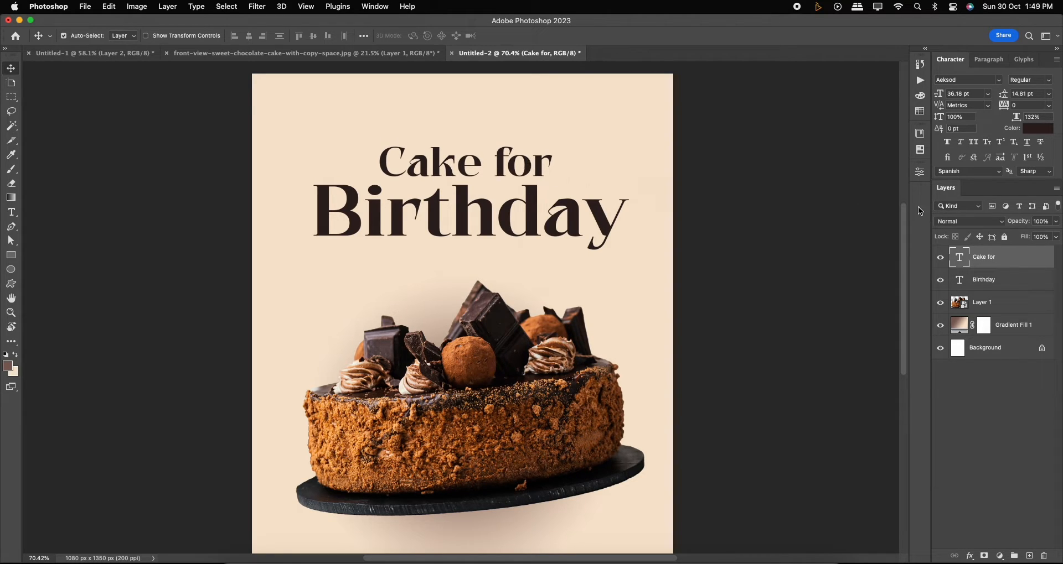
Center both text layers horizontally on the canvas.
left_click(984, 279, "shift")
key("super+a")
left_click(249, 35)
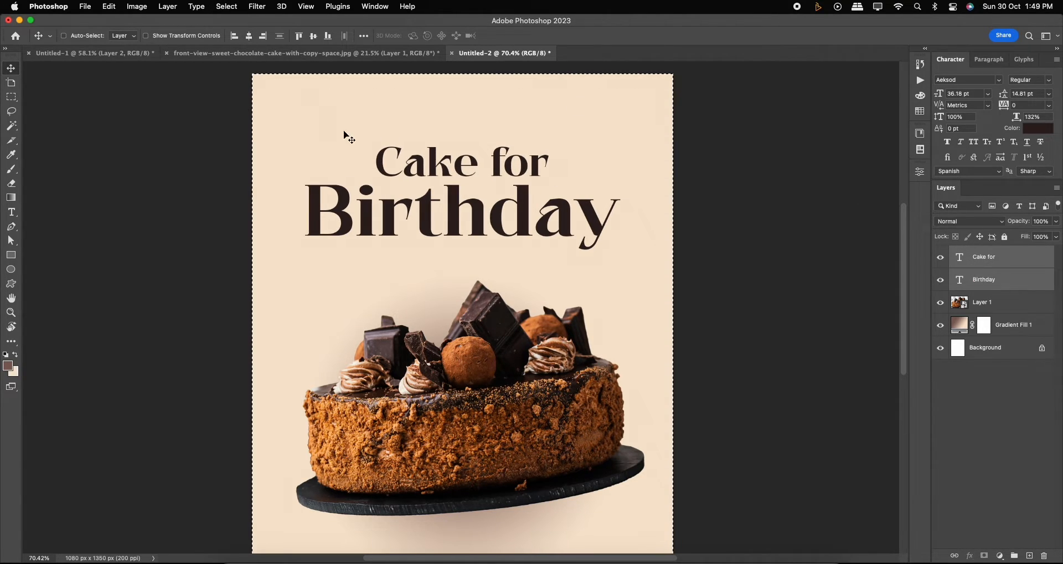
key("super+d")
Duplicate the cake layer, rotate the copy 180 degrees, shrink it to about 8% and place it upper left of the main cake.
scroll(482, 267, "down", 3)
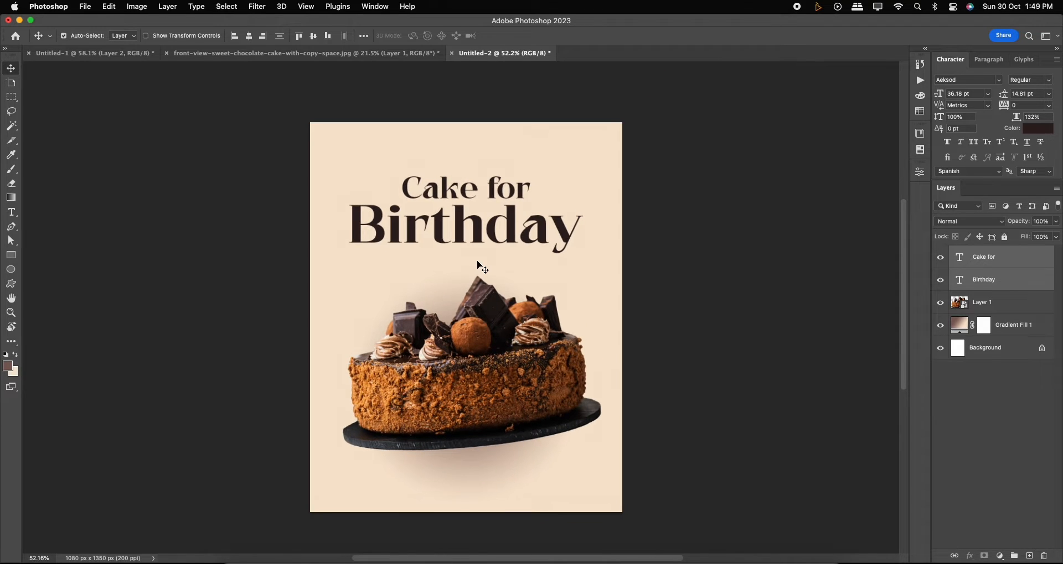
scroll(480, 267, "up", 2)
left_click(474, 318, "super")
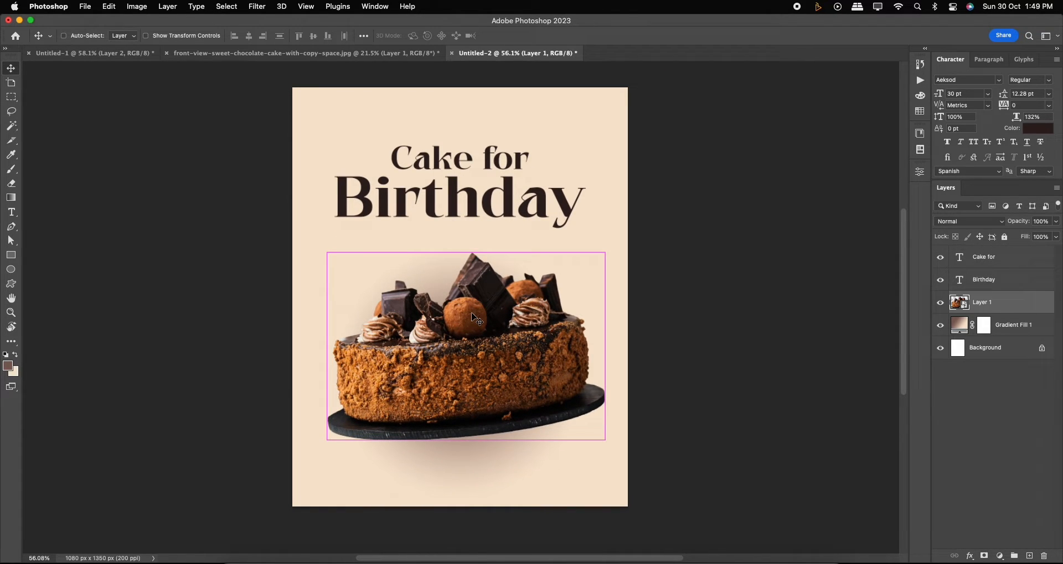
key("super+j")
key("super+t")
right_click(473, 310)
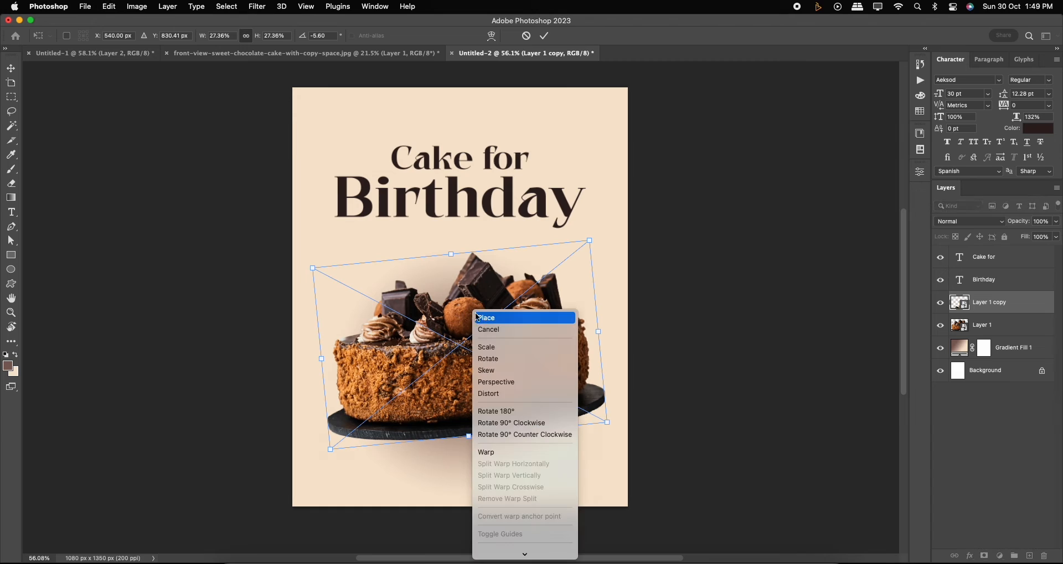
left_click(498, 534)
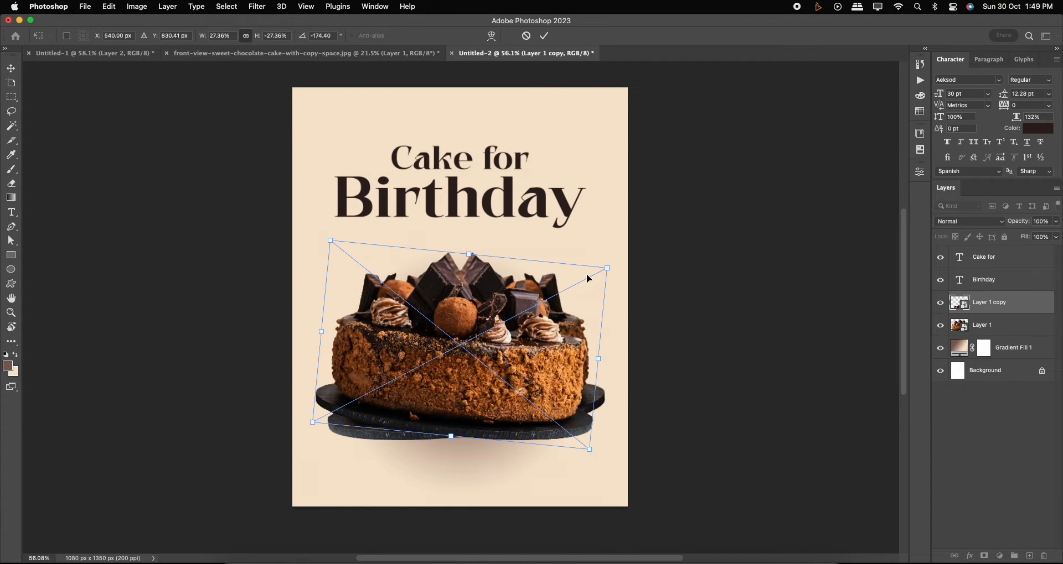
left_click_drag(605, 268, 396, 376)
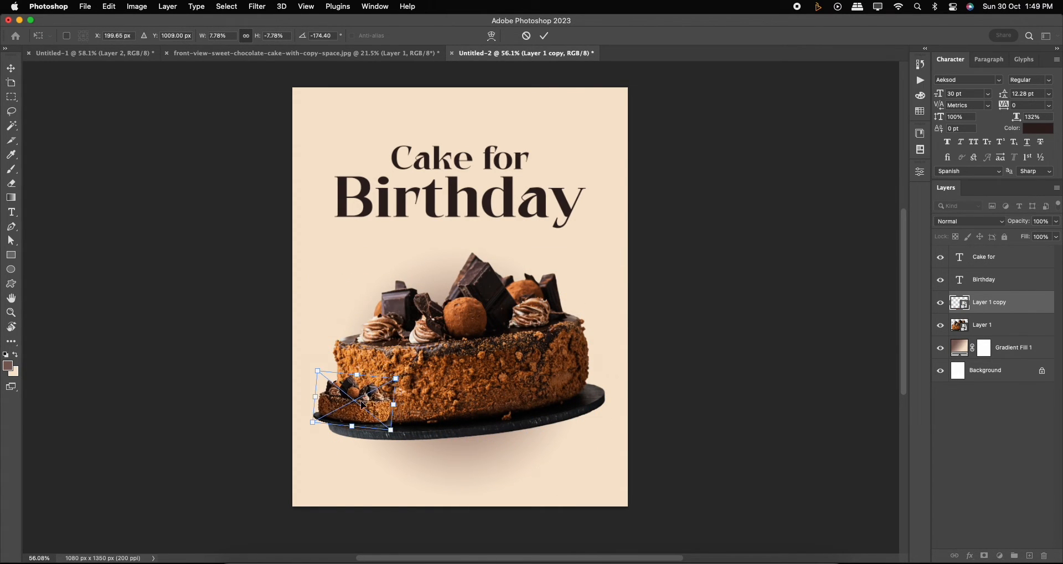
left_click_drag(360, 407, 360, 280)
left_click_drag(401, 247, 353, 271)
key("Return")
Apply a Gaussian Blur with a 7.0 pixel radius to the small cake copy.
scroll(339, 265, "up", 2)
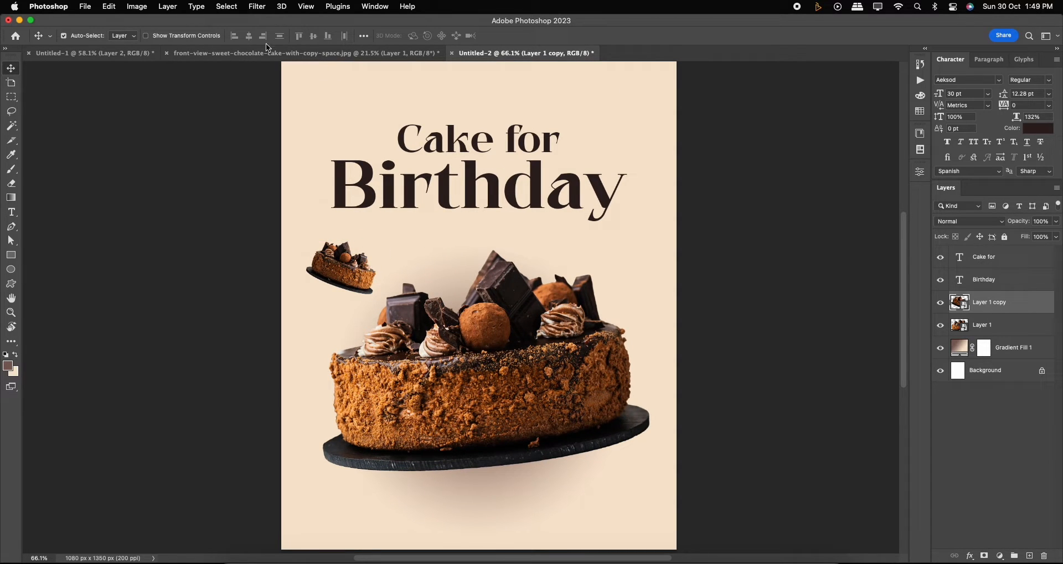
scroll(396, 279, "down", 1)
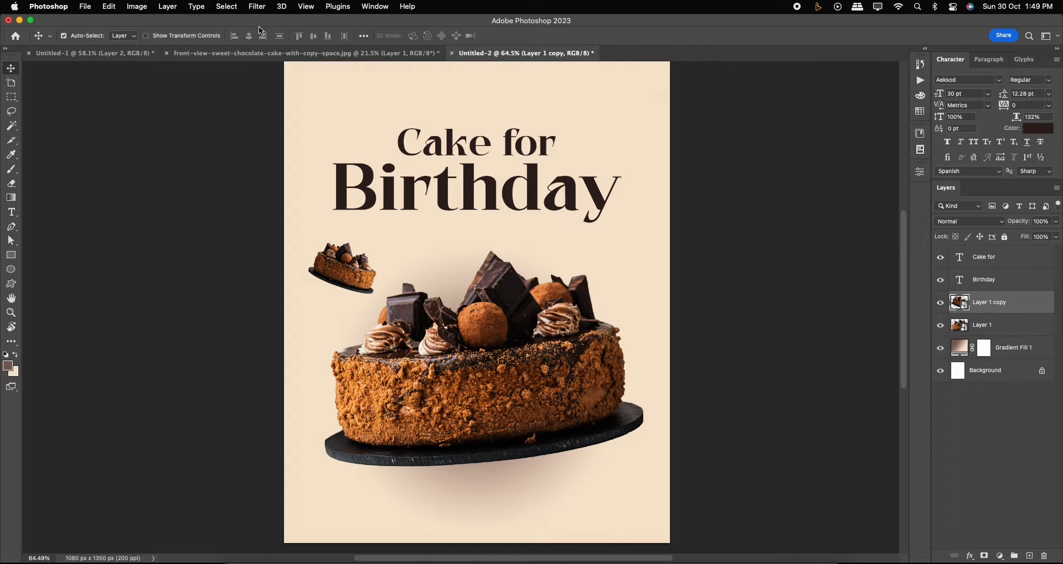
left_click(257, 7)
mouse_move(276, 145)
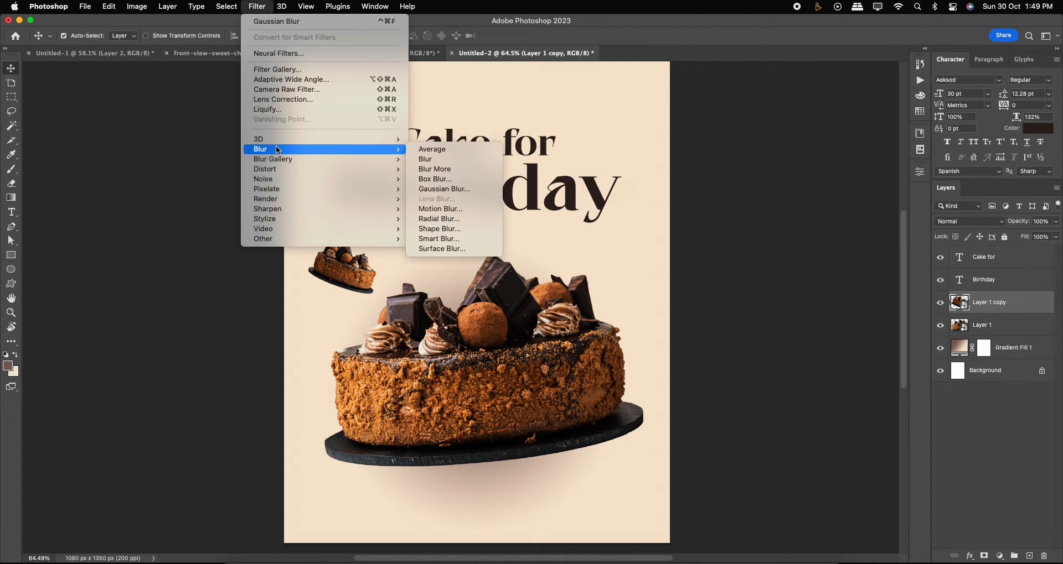
left_click(440, 190)
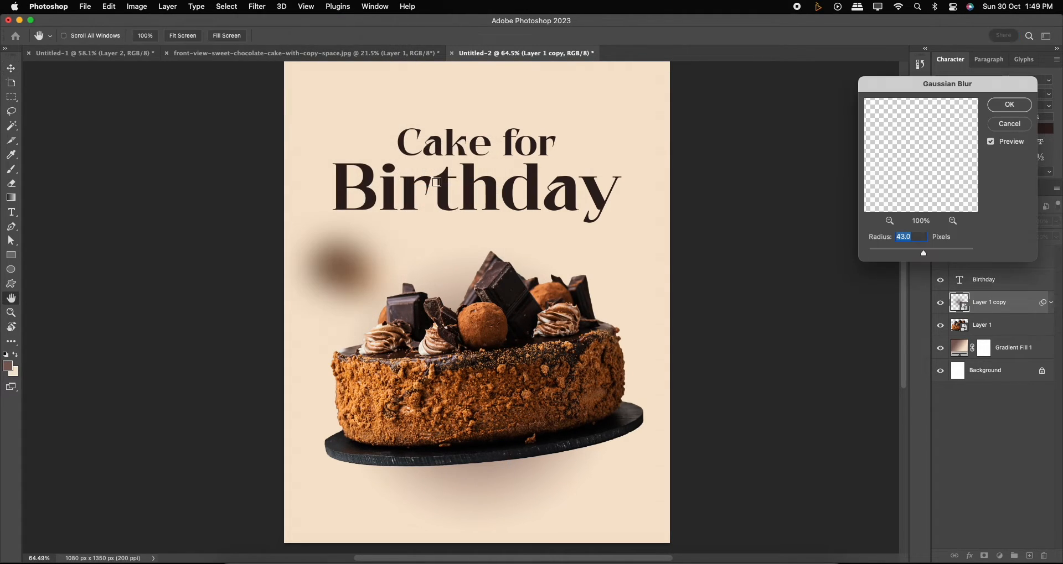
left_click_drag(924, 256, 903, 253)
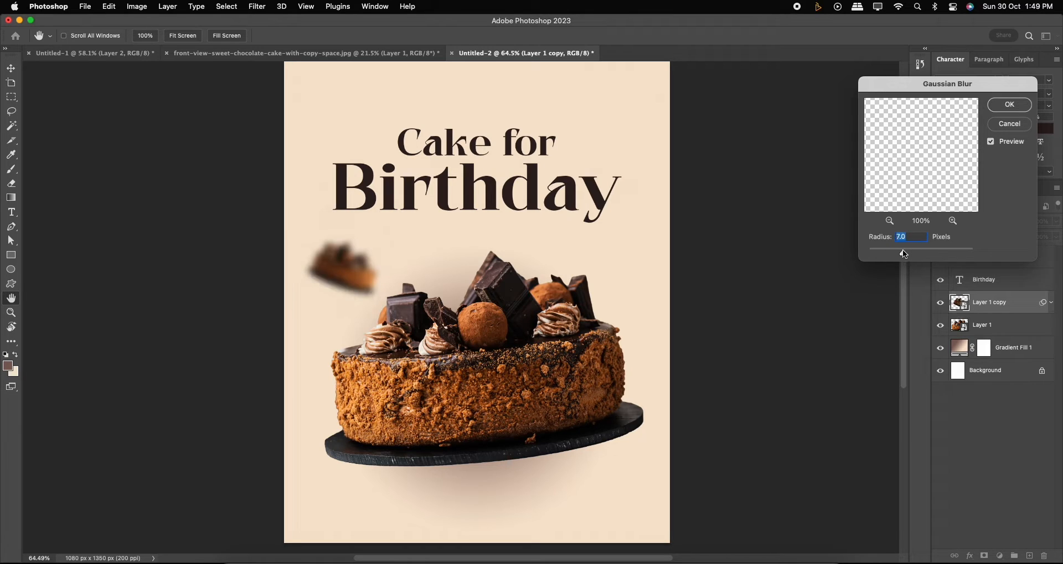
left_click(1004, 106)
Duplicate the blurred small cake, flip it horizontally and move it to the poster's top right corner.
left_click_drag(344, 274, 408, 266, "alt")
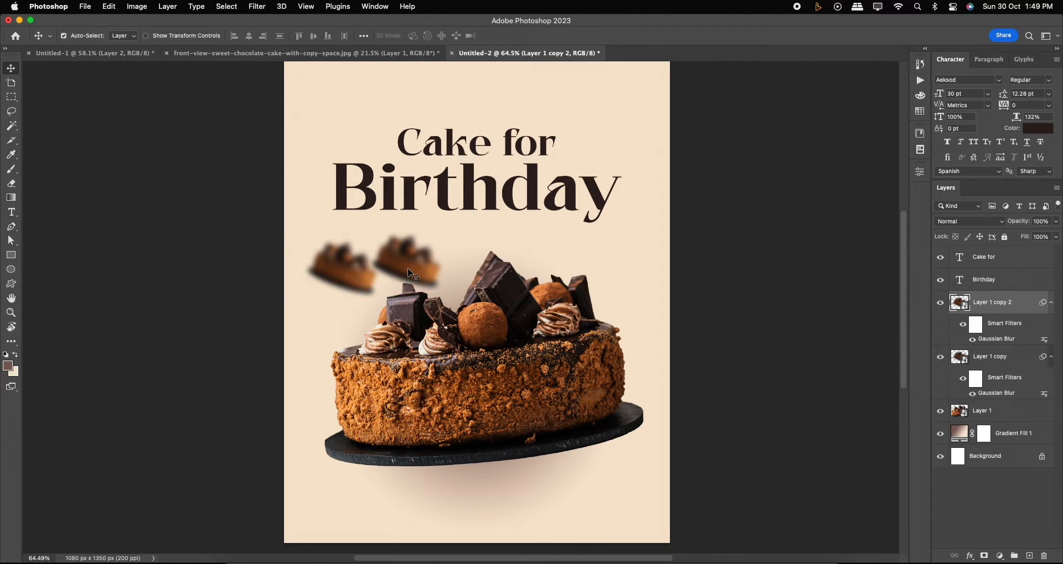
key("super+t")
right_click(408, 266)
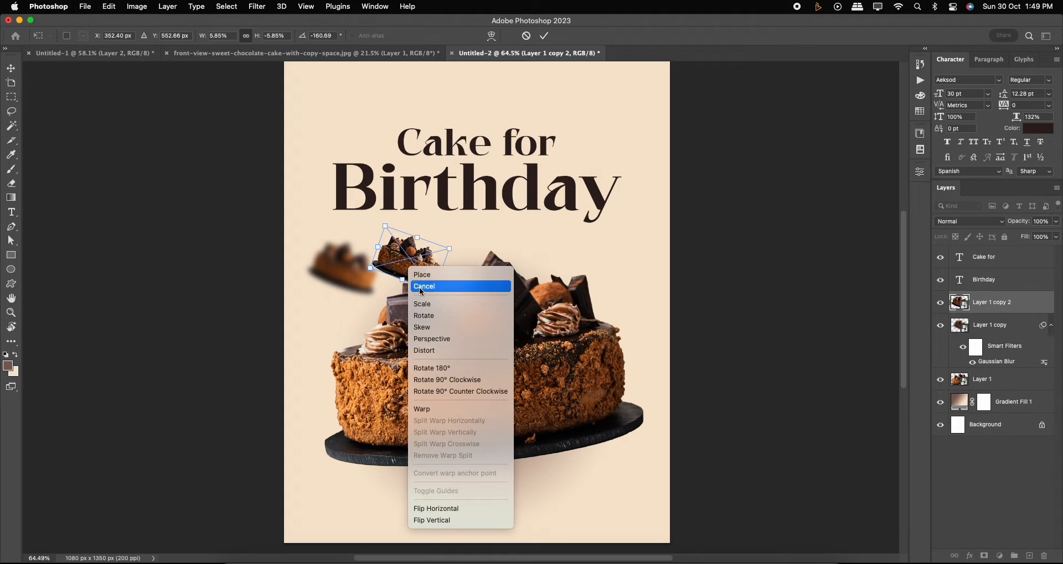
left_click(440, 509)
left_click_drag(420, 253, 633, 113)
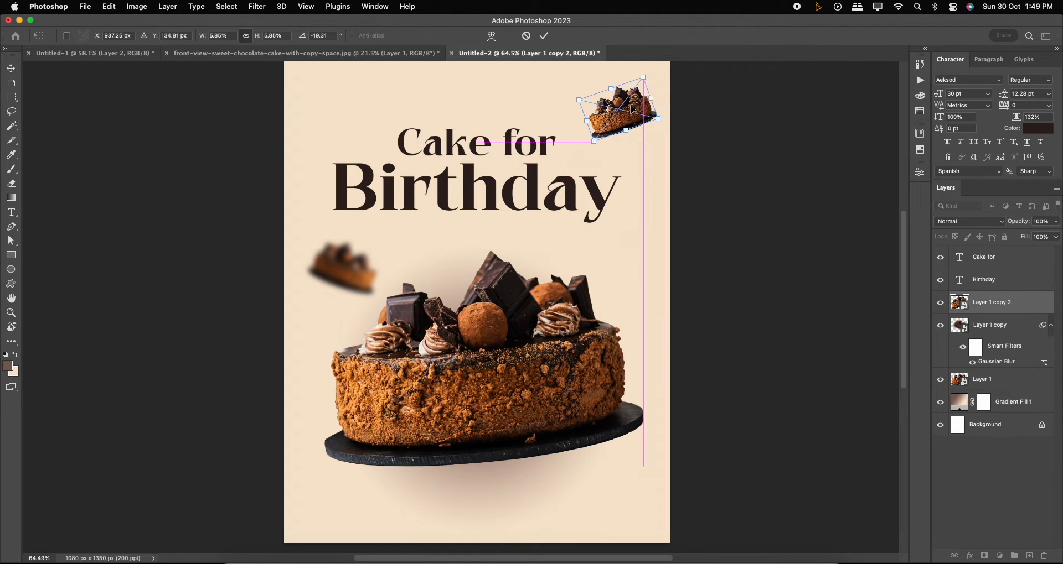
left_click_drag(645, 77, 612, 135)
key("Return")
Increase the top-right small cake's Gaussian Blur radius to 10.1 pixels.
scroll(626, 141, "down", 1)
scroll(631, 147, "down", 3)
mouse_move(378, 267)
left_mouse_down()
mouse_move(379, 241)
mouse_move(375, 269)
left_mouse_up()
left_click(619, 145)
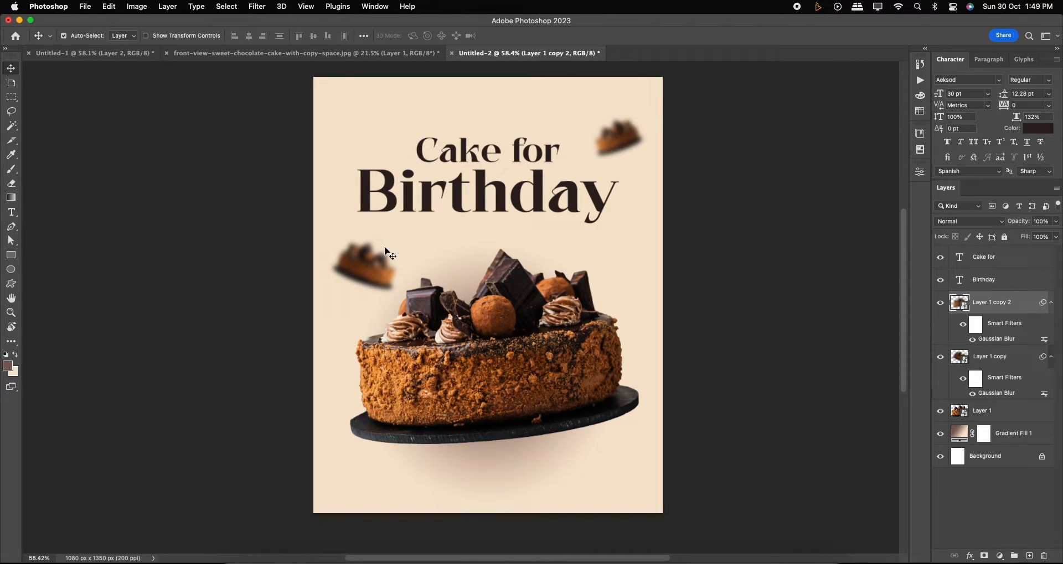
left_click(380, 260)
left_click(627, 142)
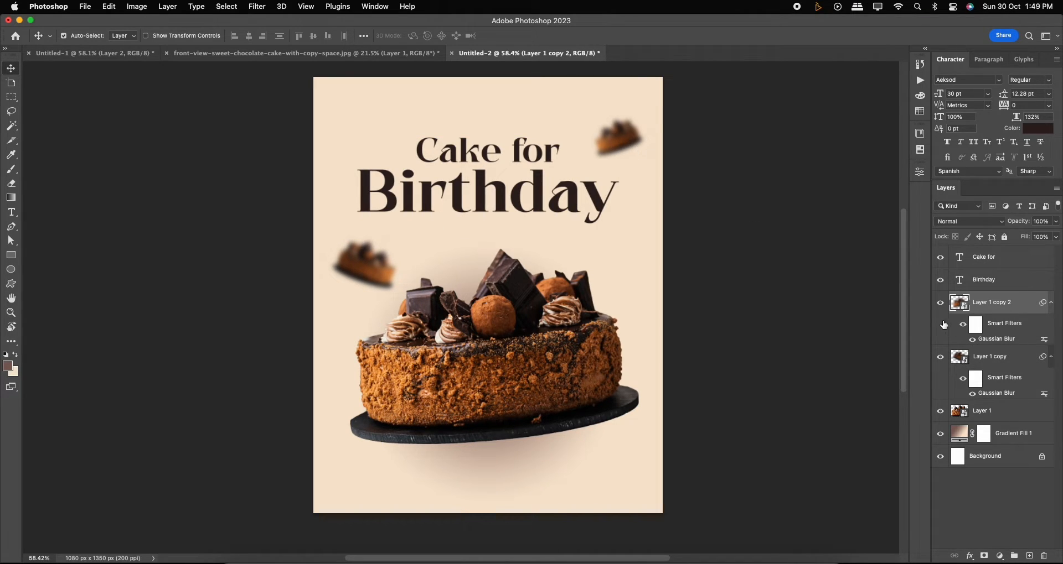
double_click(996, 338)
left_click_drag(924, 84, 765, 122)
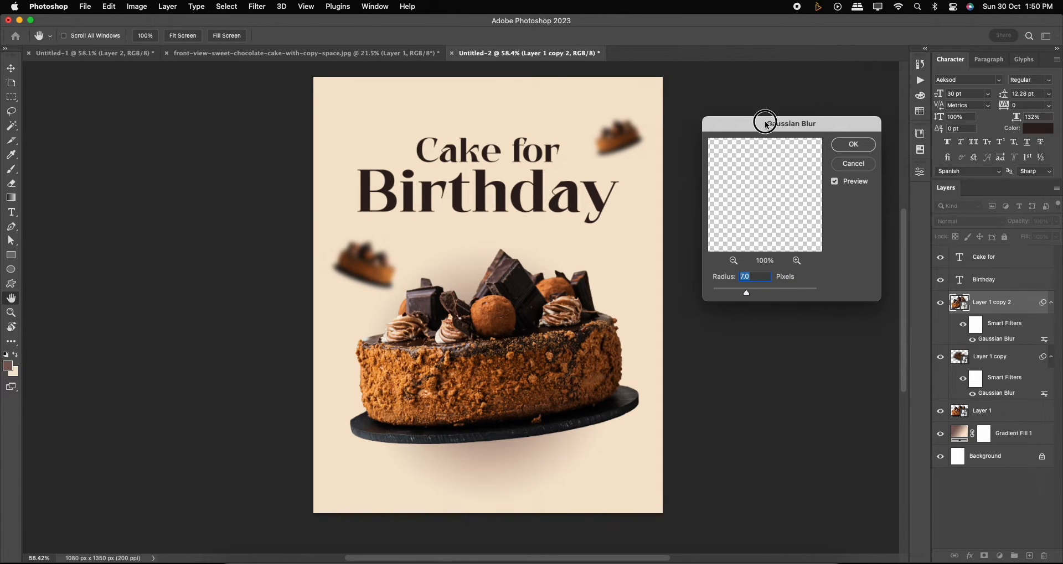
left_click(850, 143)
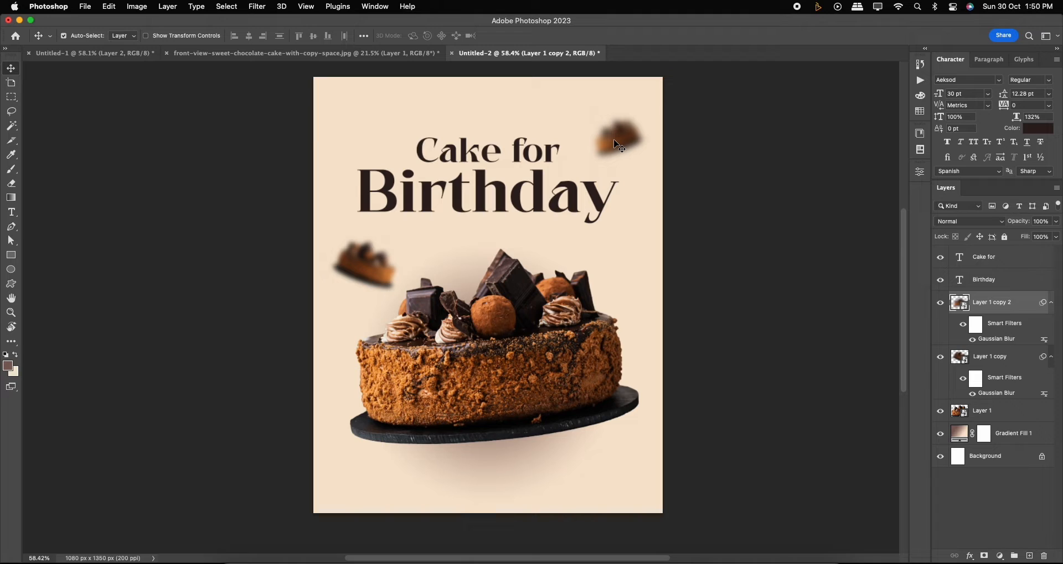
Duplicate the top-right small cake, move the copy to the poster's top left corner, then shrink and rotate it.
left_click_drag(616, 144, 380, 139)
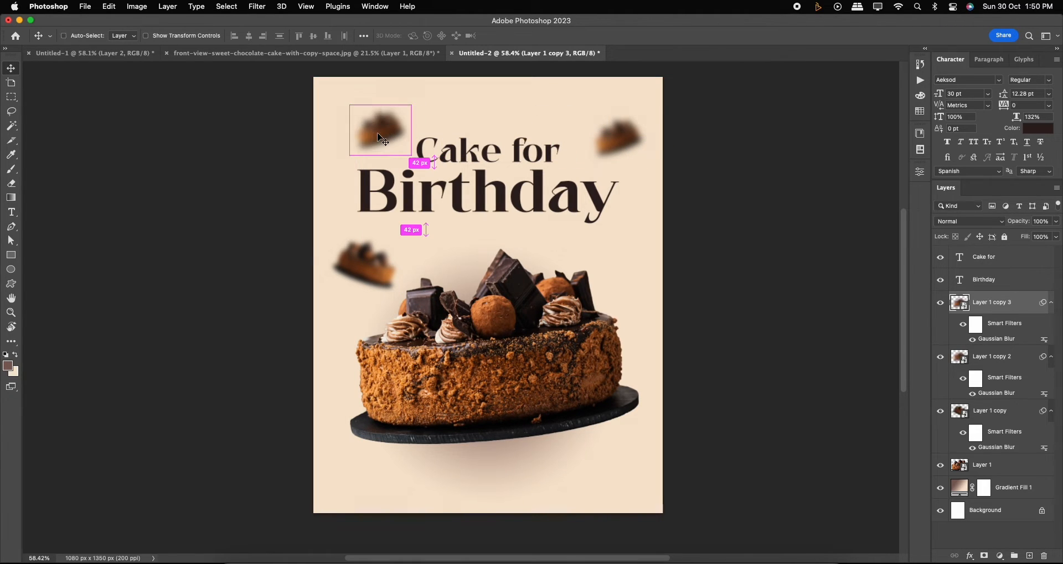
key("ctrl+t")
right_click(352, 129)
left_click(415, 437)
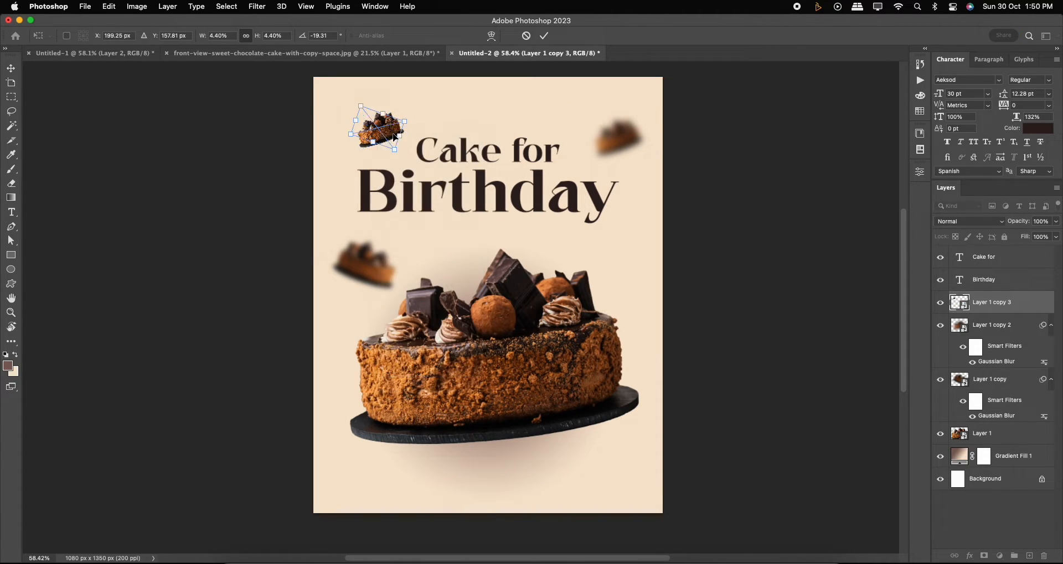
left_click_drag(402, 118, 383, 134)
key("Return")
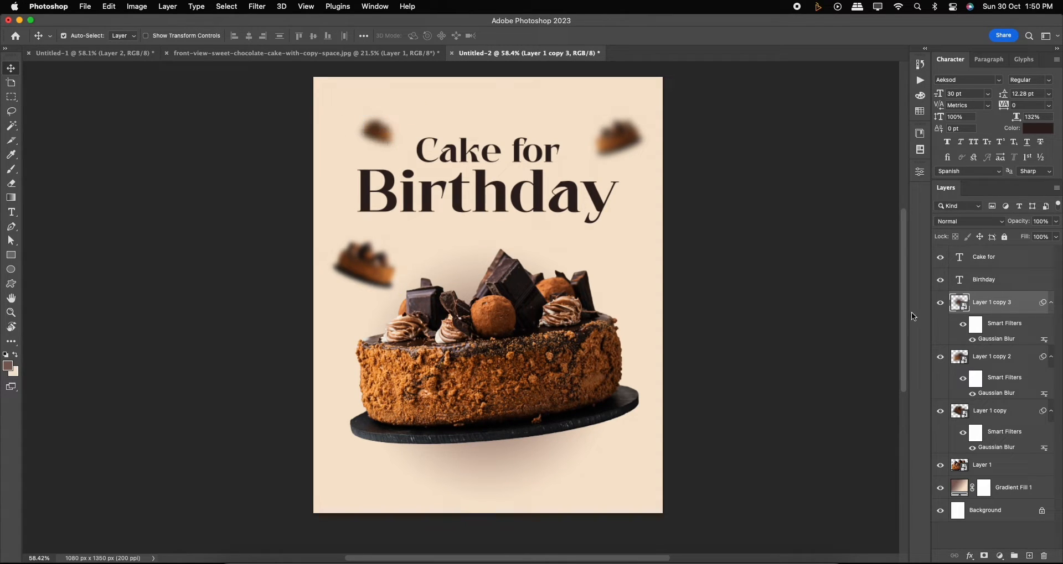
Increase the top-left small cake's Gaussian Blur radius to 19.0 pixels.
double_click(991, 339)
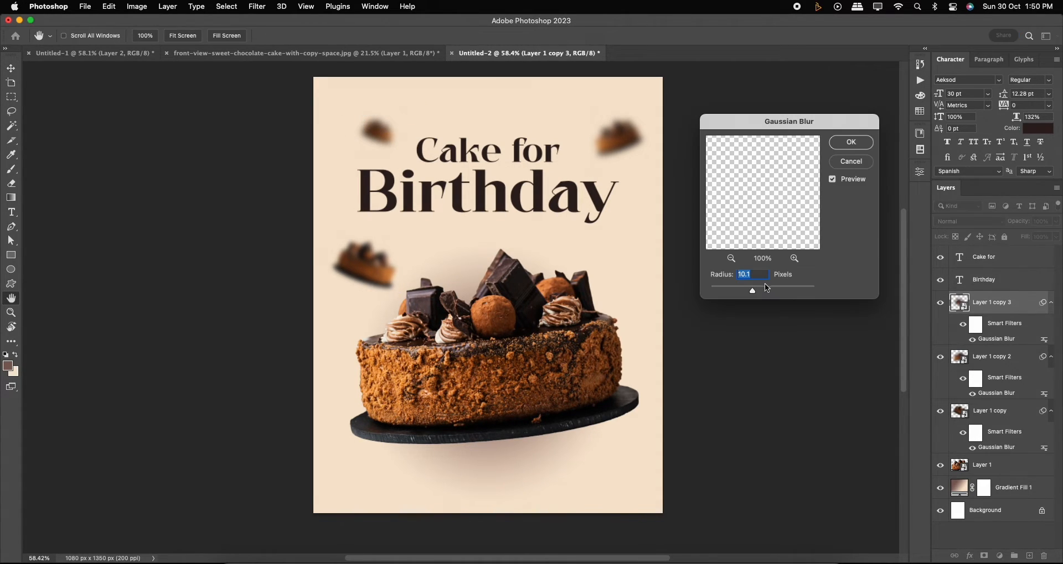
left_click_drag(756, 293, 758, 293)
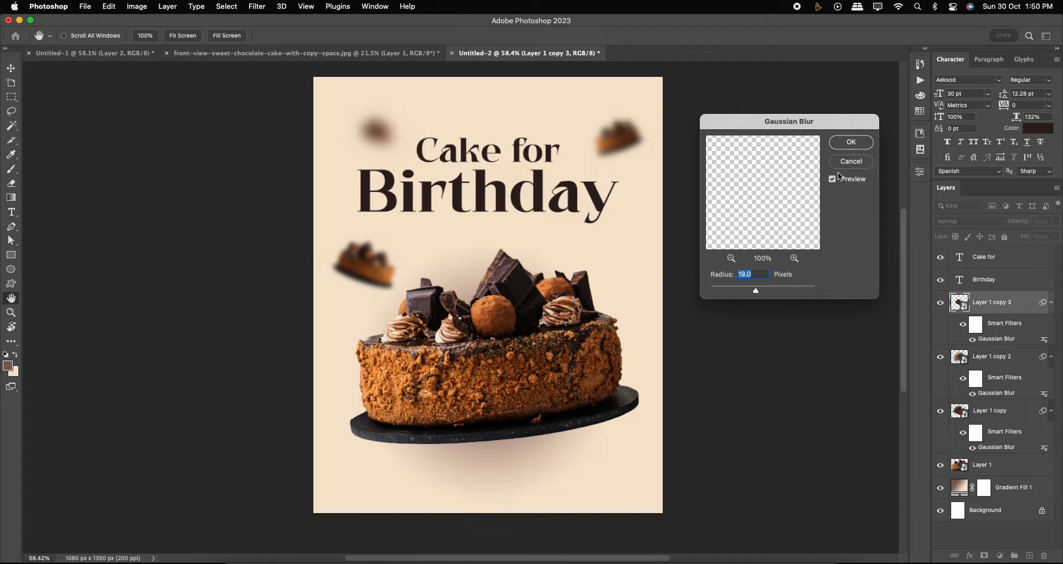
left_click(859, 147)
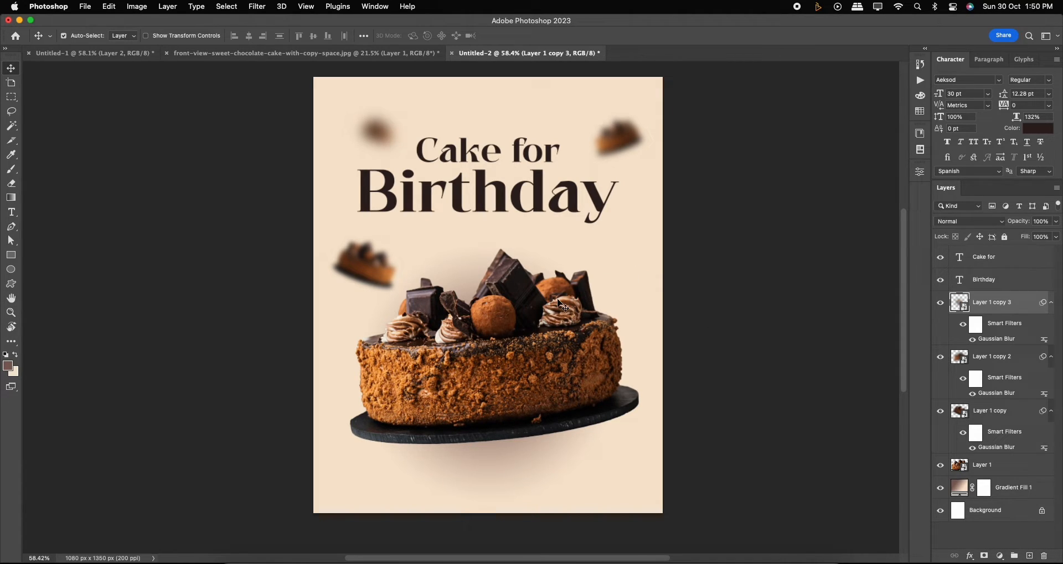
Duplicate the main cake, enlarge the copy to about 38% and place it overlapping the poster's lower right.
left_click(552, 352)
scroll(552, 351, "down", 1)
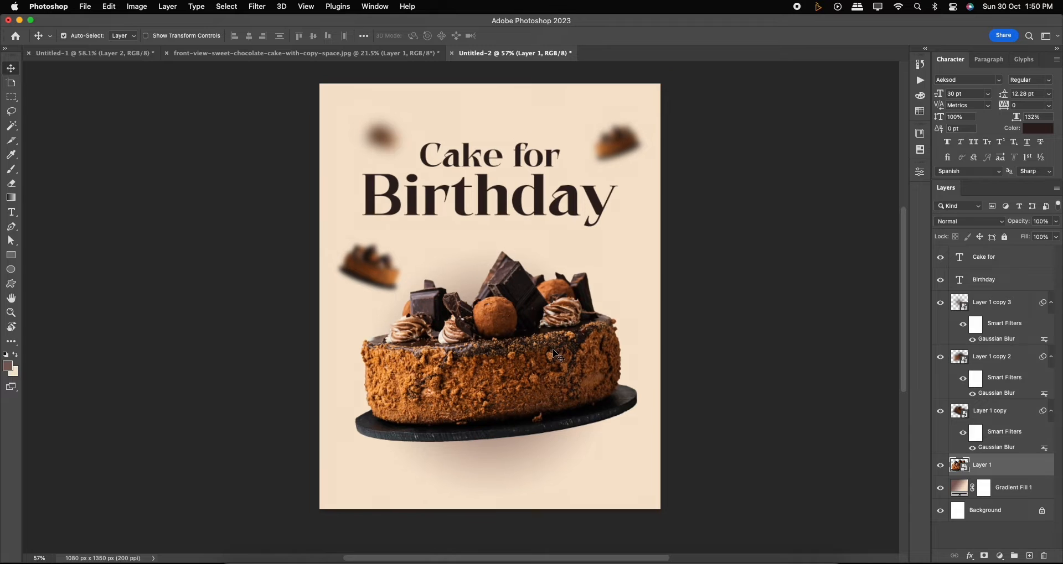
left_click_drag(537, 343, 562, 403)
key("ctrl+t")
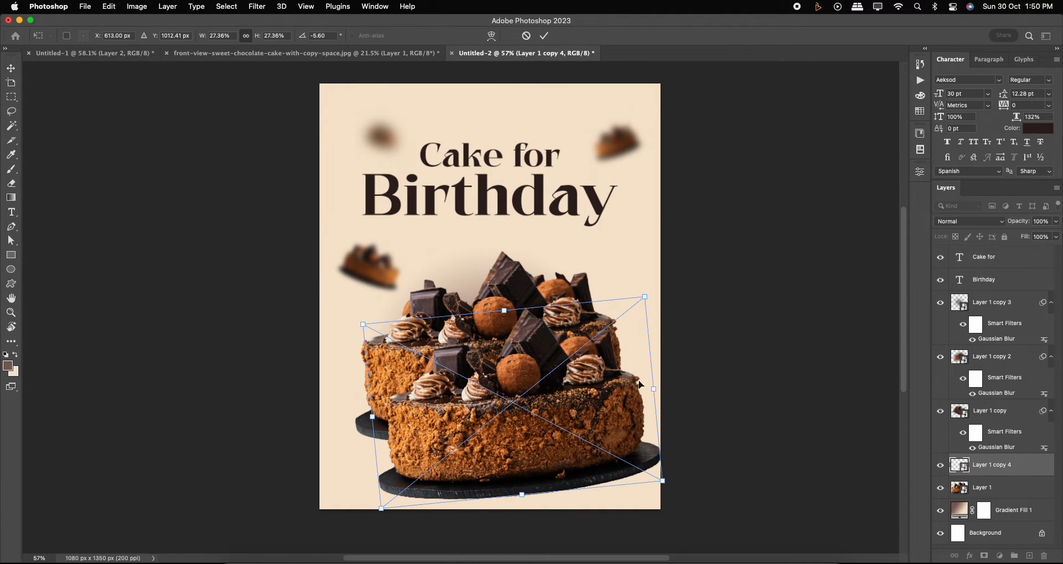
left_click_drag(647, 299, 692, 247)
left_click_drag(598, 370, 714, 446)
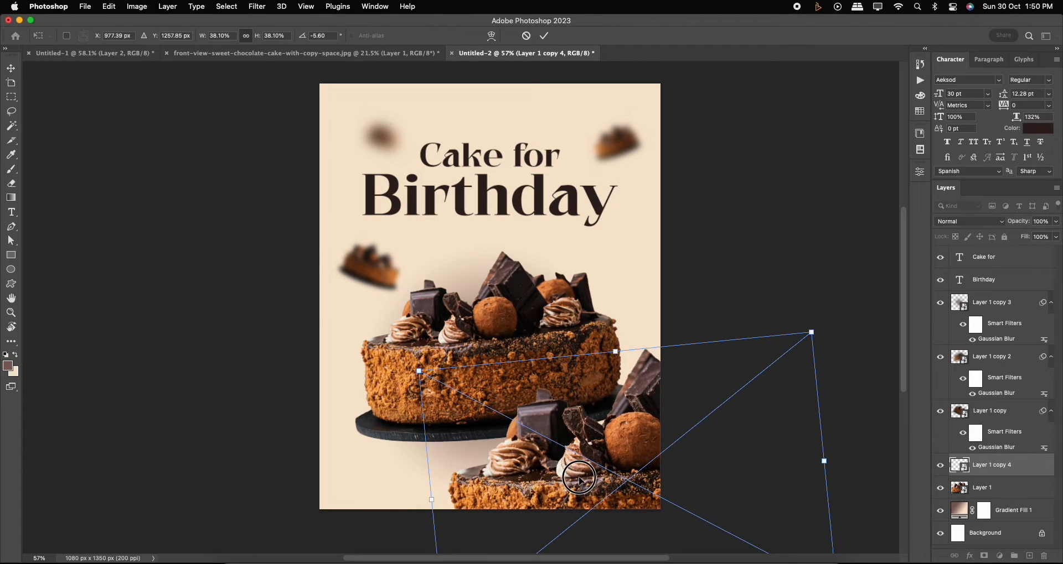
key("Return")
Apply a Gaussian Blur to the large lower-right cake copy.
left_click(267, 11)
mouse_move(283, 151)
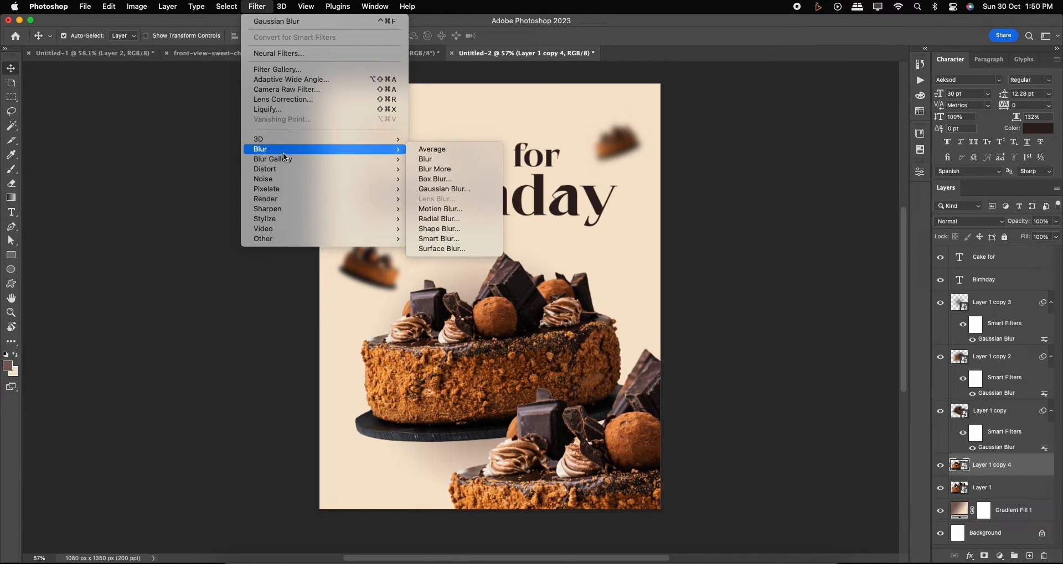
left_click(443, 189)
left_click_drag(755, 291, 768, 292)
left_click(839, 140)
Duplicate the large blurred cake, move it to the lower left, flip it and rotate it.
key("v")
left_click_drag(589, 466, 333, 463)
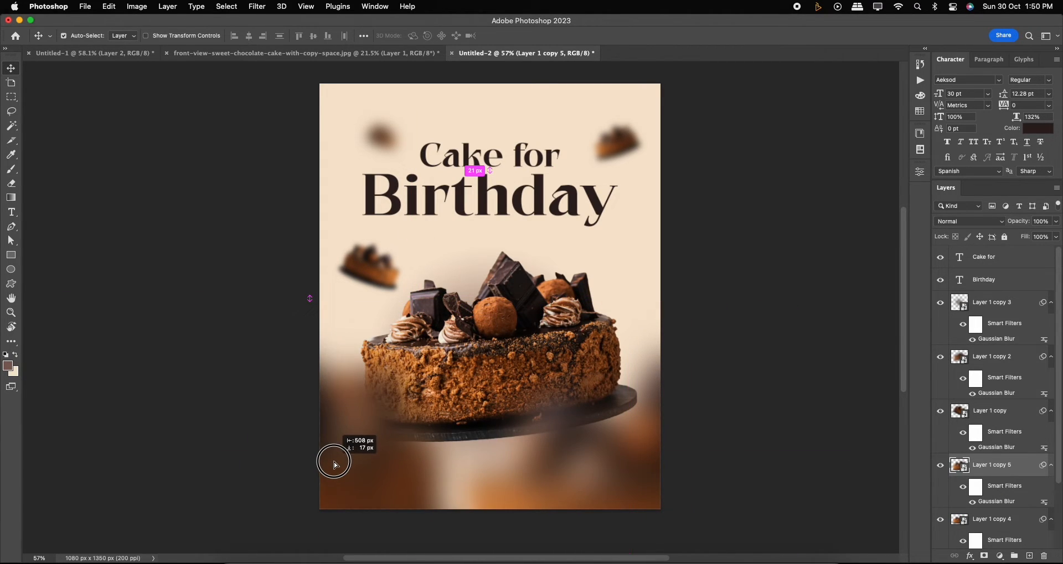
key("ctrl+t")
right_click(334, 462)
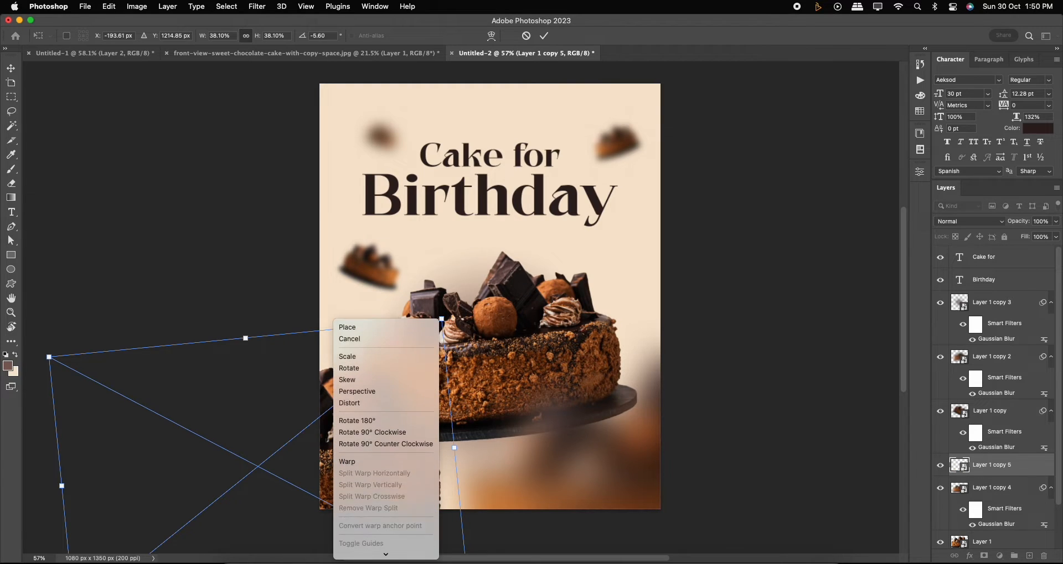
left_click(380, 538)
left_click_drag(374, 454, 337, 408)
key("Return")
Rotate the main cake slightly and reposition it.
left_click(494, 350)
key("ctrl+t")
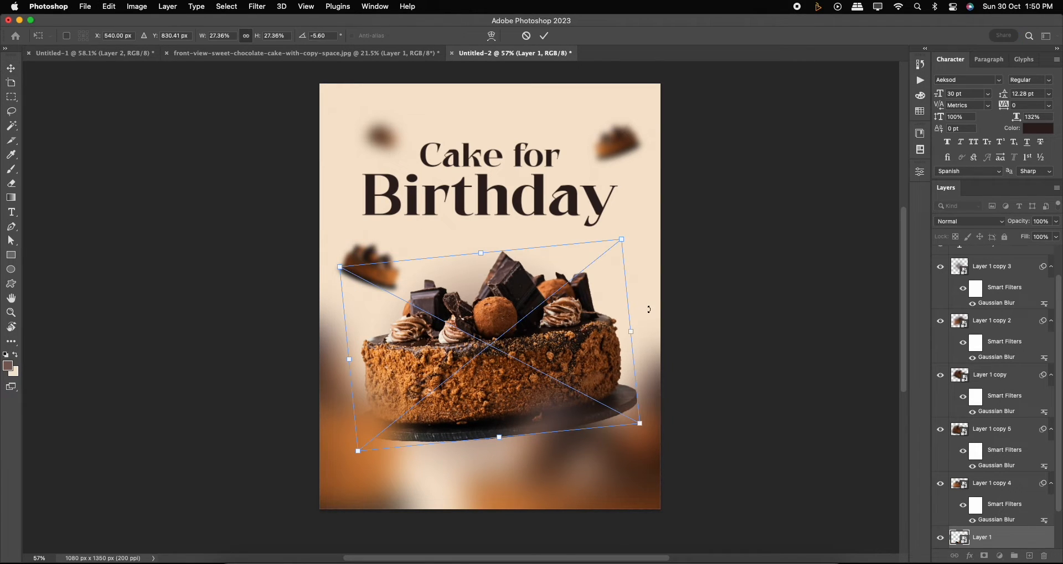
left_click_drag(649, 308, 618, 238)
left_click_drag(566, 310, 563, 328)
key("Return")
Nudge the two blurred foreground cakes, center the main cake horizontally on the canvas and raise it slightly.
left_click_drag(510, 505, 544, 498)
left_click_drag(349, 487, 358, 468)
left_click_drag(509, 382, 507, 382)
key("cmd+a")
left_click(252, 37)
key("cmd+d")
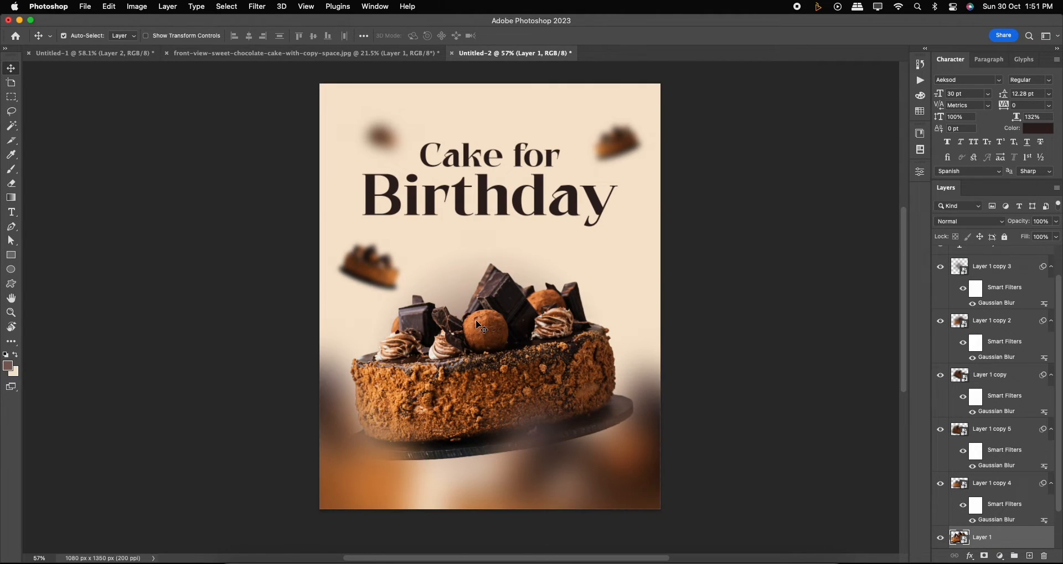
left_click_drag(506, 295, 513, 276)
Move the Cake for title down closer to the Birthday text.
left_click(506, 206)
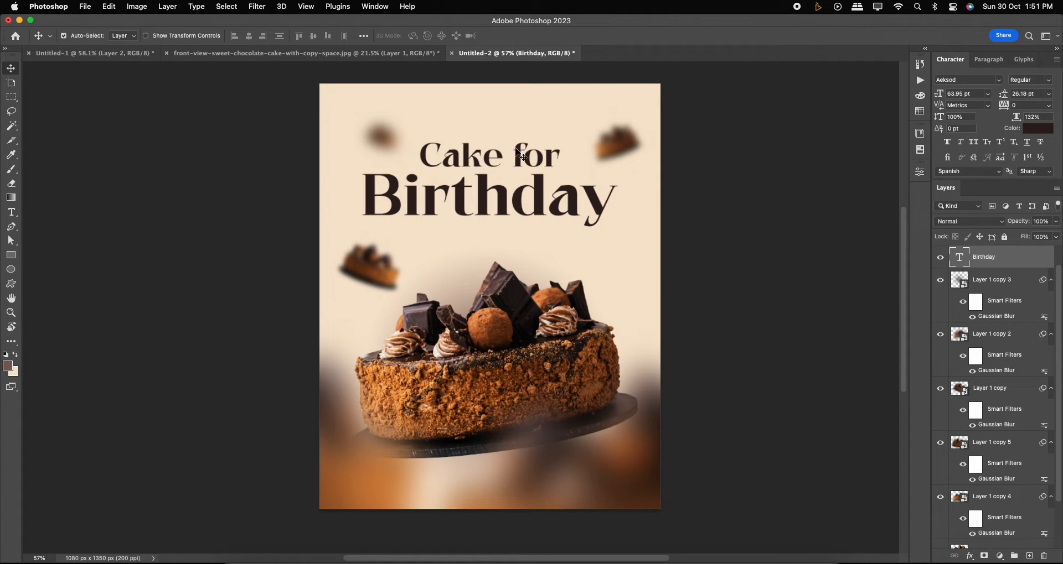
left_click(520, 155, "shift")
left_click_drag(530, 161, 548, 177)
left_click(547, 146)
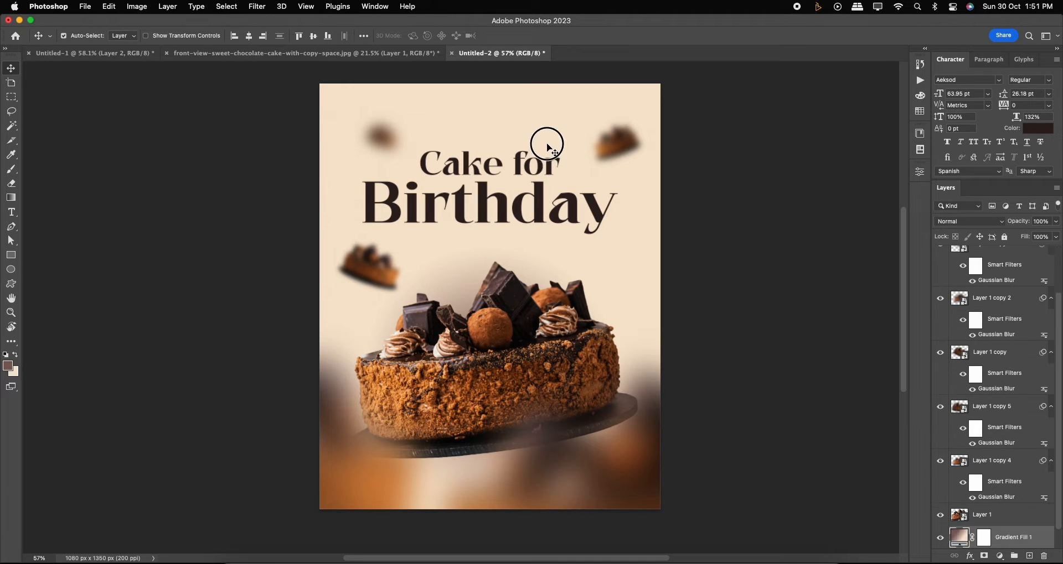
left_click(548, 165)
key("Down")
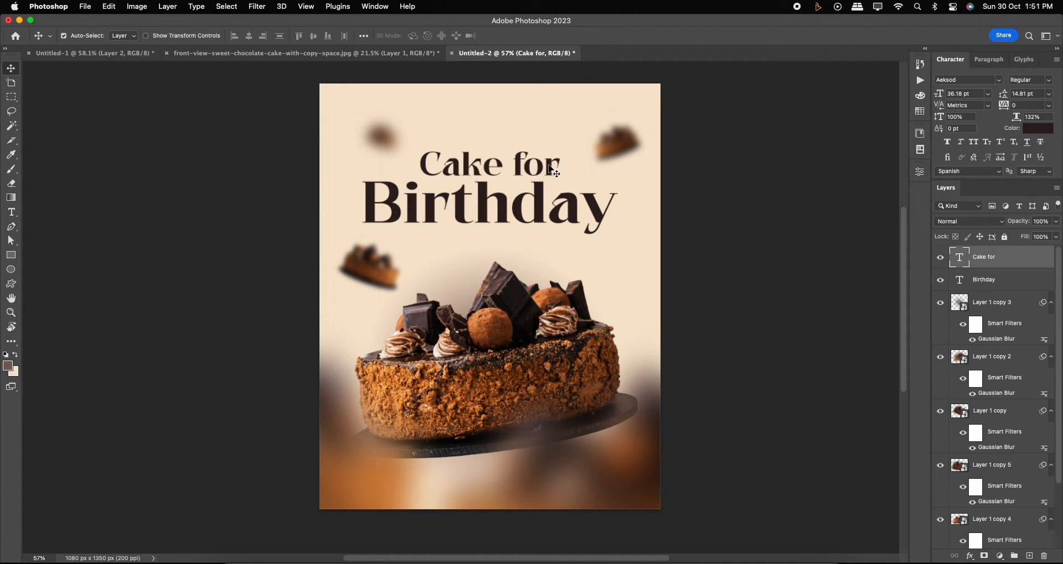
Stamp all visible layers into a new merged layer on top.
left_click(545, 211)
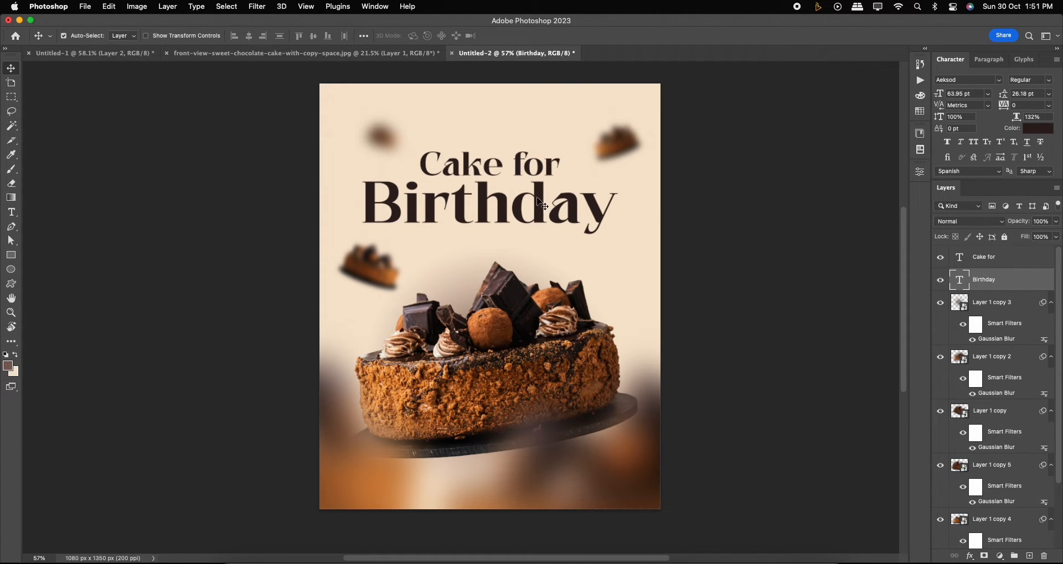
left_click(1004, 262)
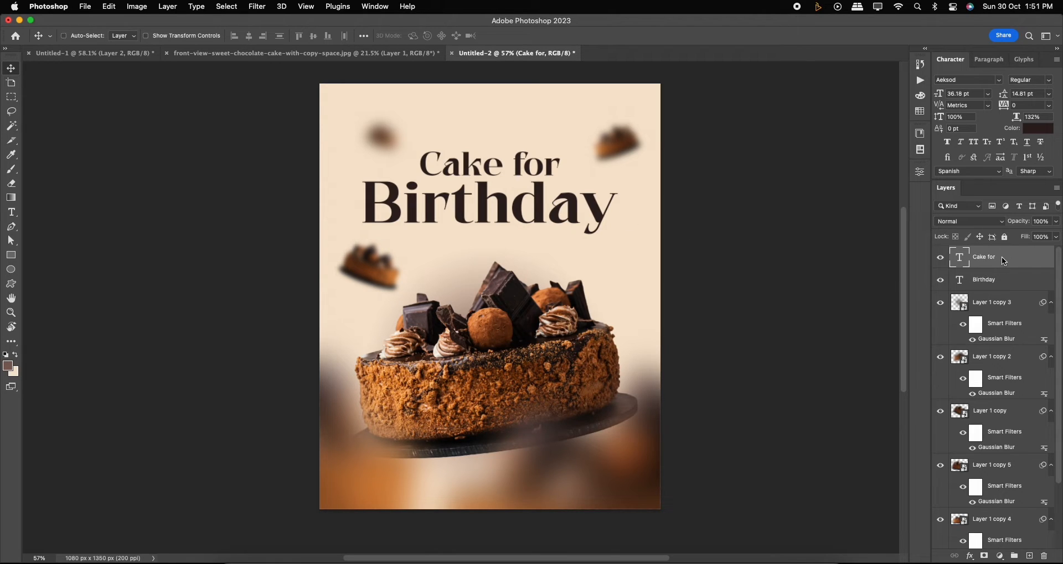
key("super+alt+shift+e")
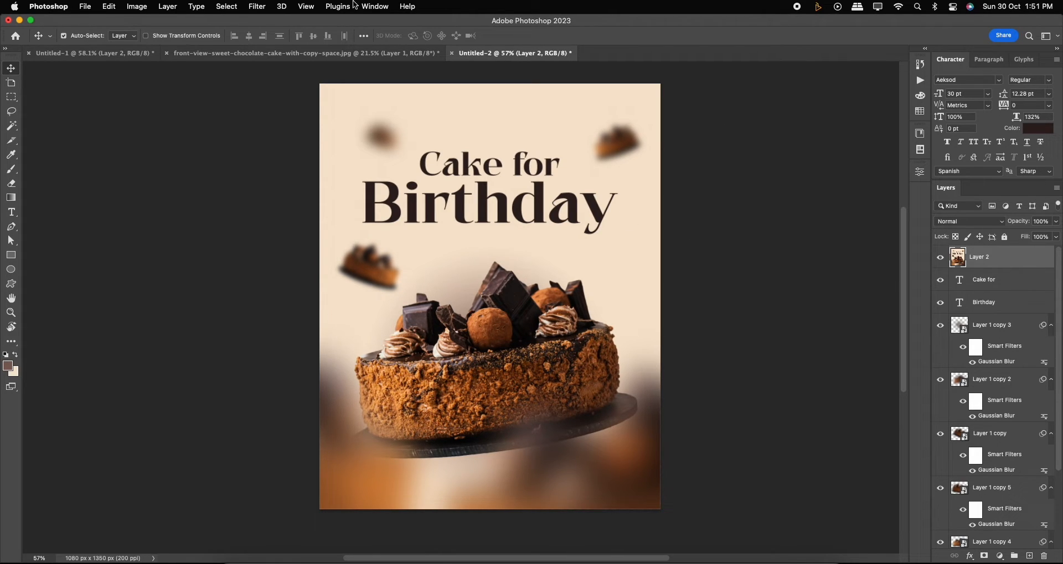
Open Camera Raw Filter on the merged layer and set Exposure -0.25, Contrast +12, Highlights +12, Shadows -13, Whites +2, Clarity +6.
left_click(256, 6)
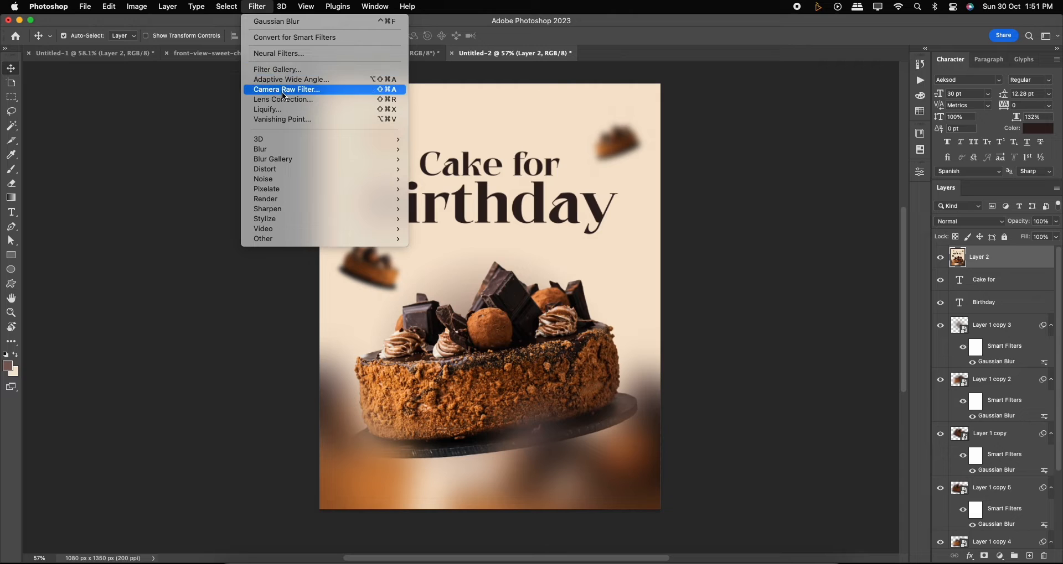
left_click(442, 145)
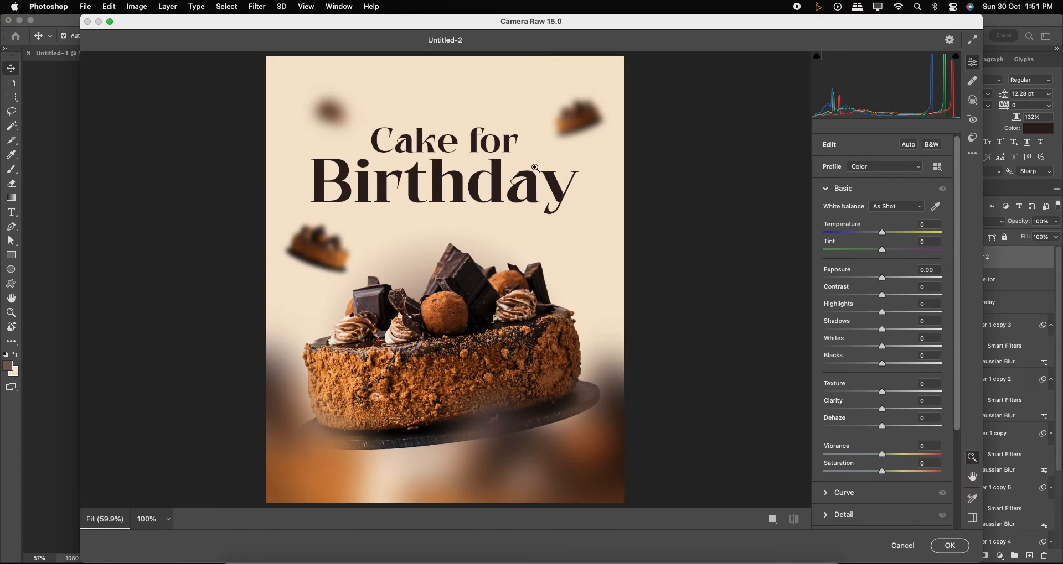
left_click_drag(884, 281, 883, 347)
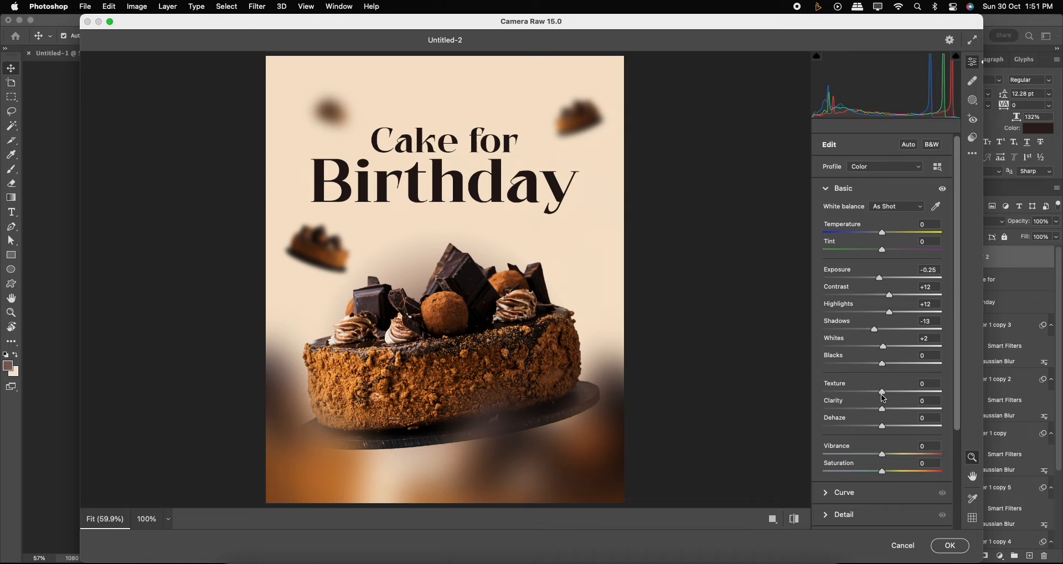
left_click_drag(883, 408, 885, 408)
left_click_drag(954, 276, 957, 386)
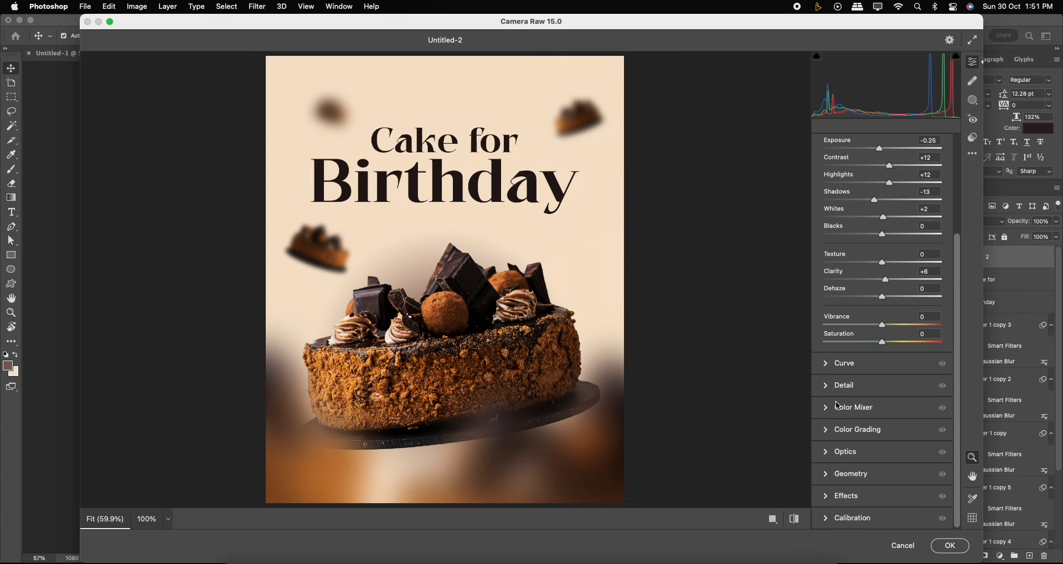
Use Color Grading to tint the shadows toward cyan and the highlights toward warm orange.
left_click(839, 432)
mouse_move(849, 377)
left_mouse_down()
mouse_move(855, 363)
mouse_move(836, 367)
mouse_move(837, 378)
mouse_move(817, 369)
mouse_move(819, 383)
mouse_move(843, 373)
mouse_move(816, 372)
mouse_move(843, 375)
left_mouse_up()
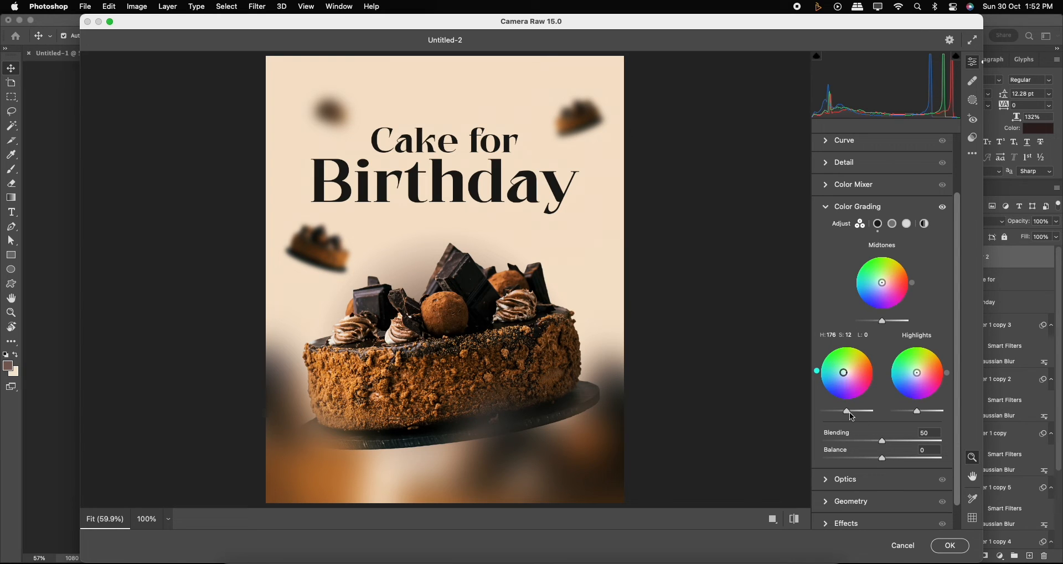
left_click_drag(850, 412, 846, 413)
left_click_drag(920, 380, 917, 372)
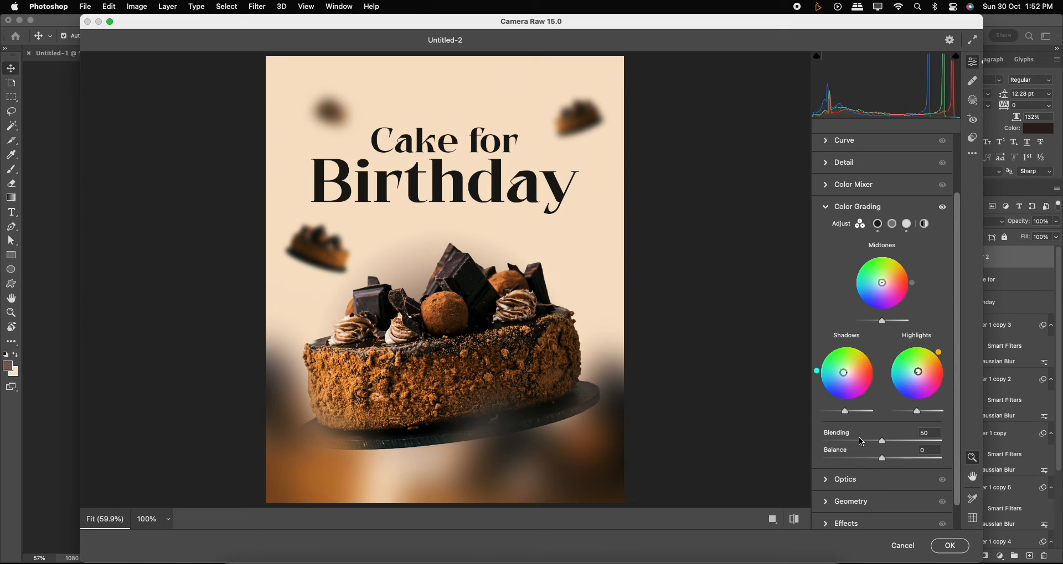
scroll(885, 480, "down", 1)
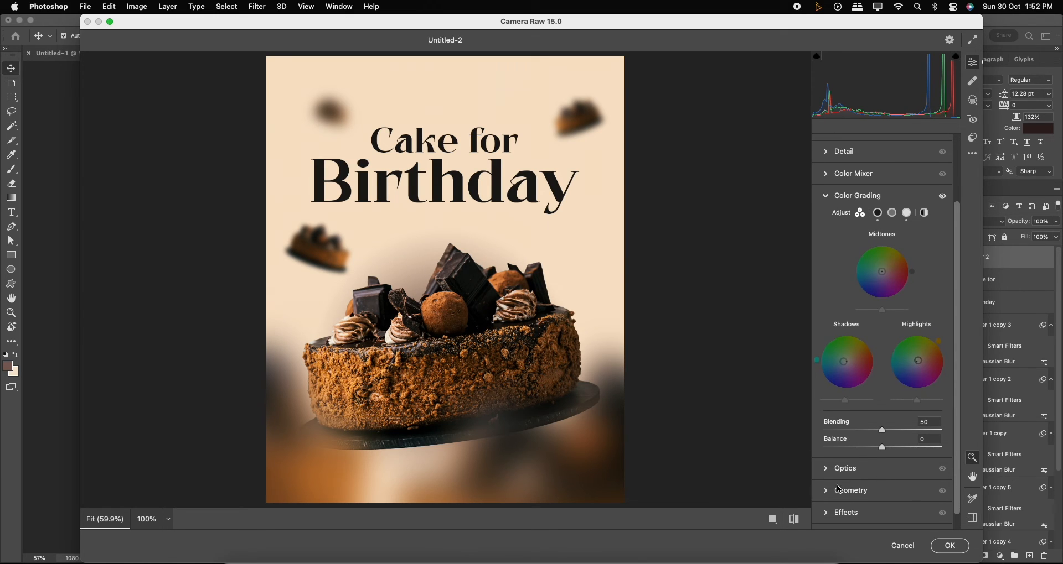
Set Vignetting to +1, apply the Camera Raw filter and toggle the merged layer to compare before and after.
left_click(841, 517)
mouse_move(880, 397)
left_mouse_down()
mouse_move(868, 397)
mouse_move(896, 398)
mouse_move(882, 399)
left_mouse_up()
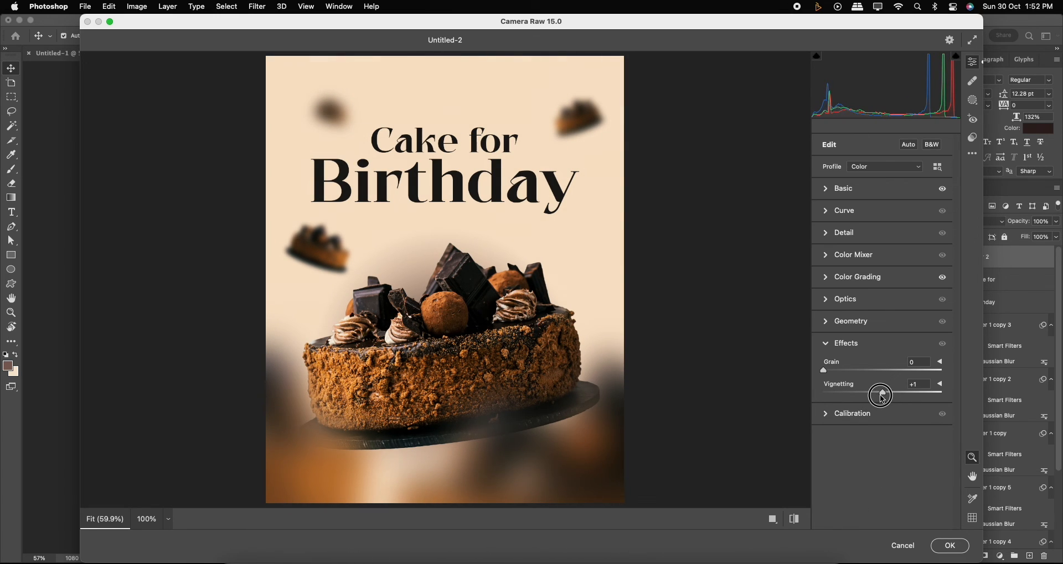
left_click(950, 547)
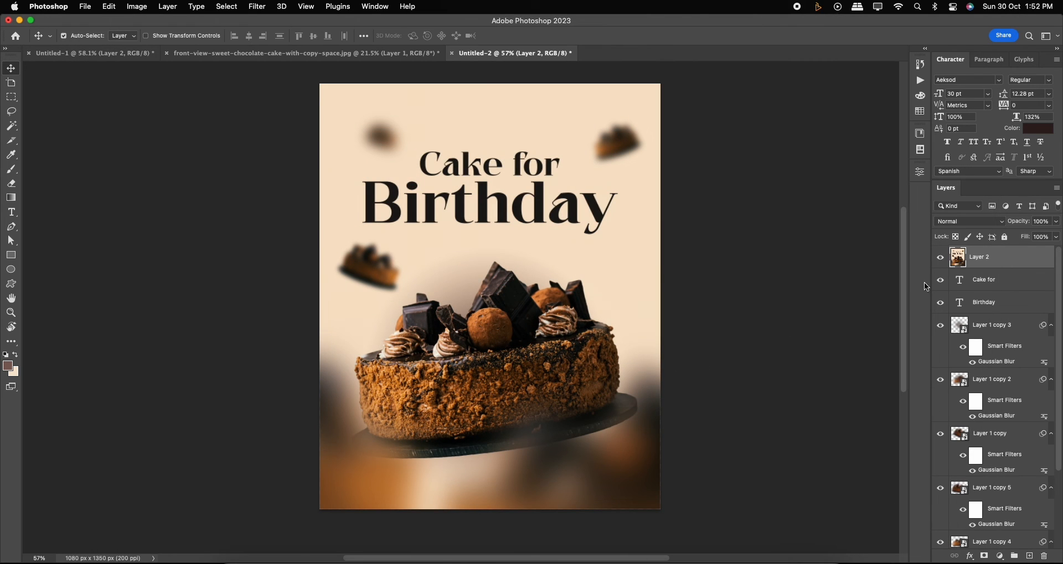
left_click(940, 258)
left_click(940, 257)
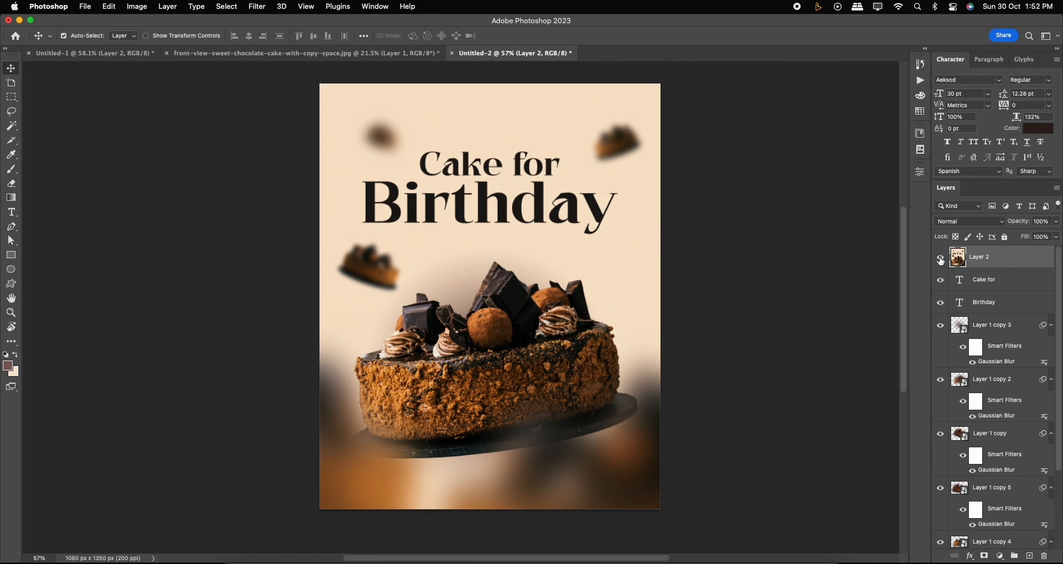